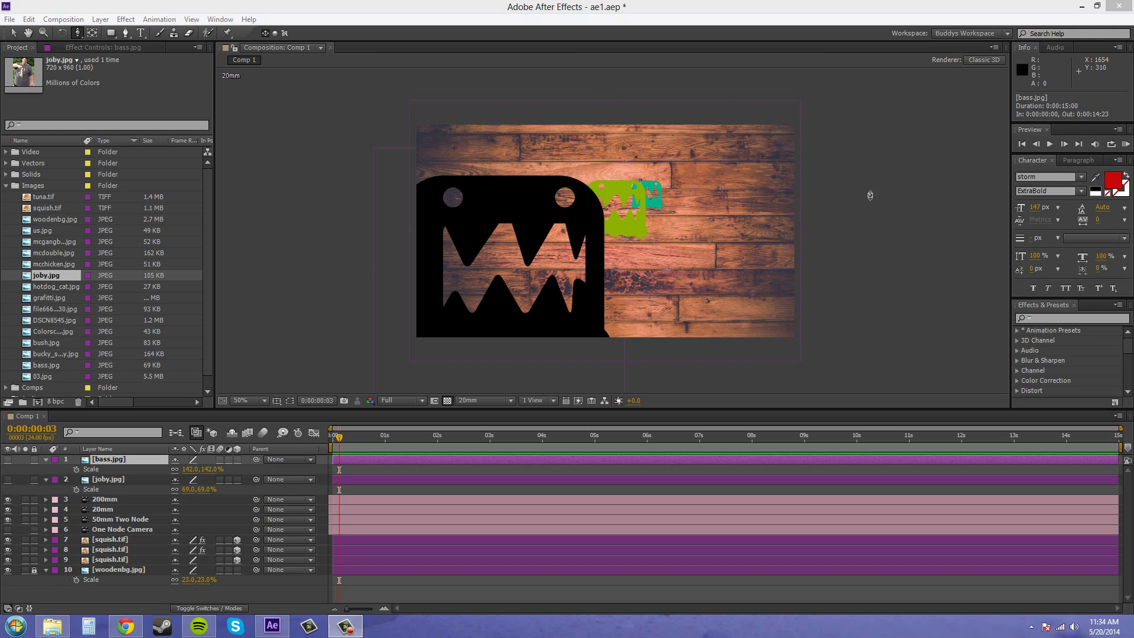
Bring the After Effects window to the front, then switch over to another application
{"action": "left_click", "coordinate": [13, 32]}
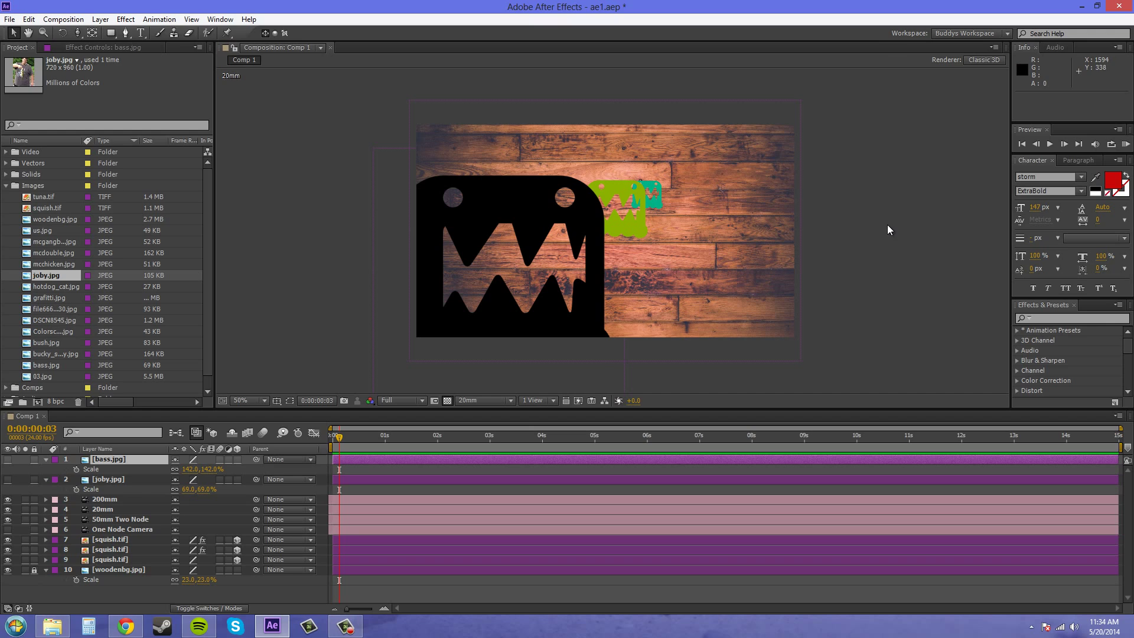
{"action": "key", "text": "alt+Tab"}
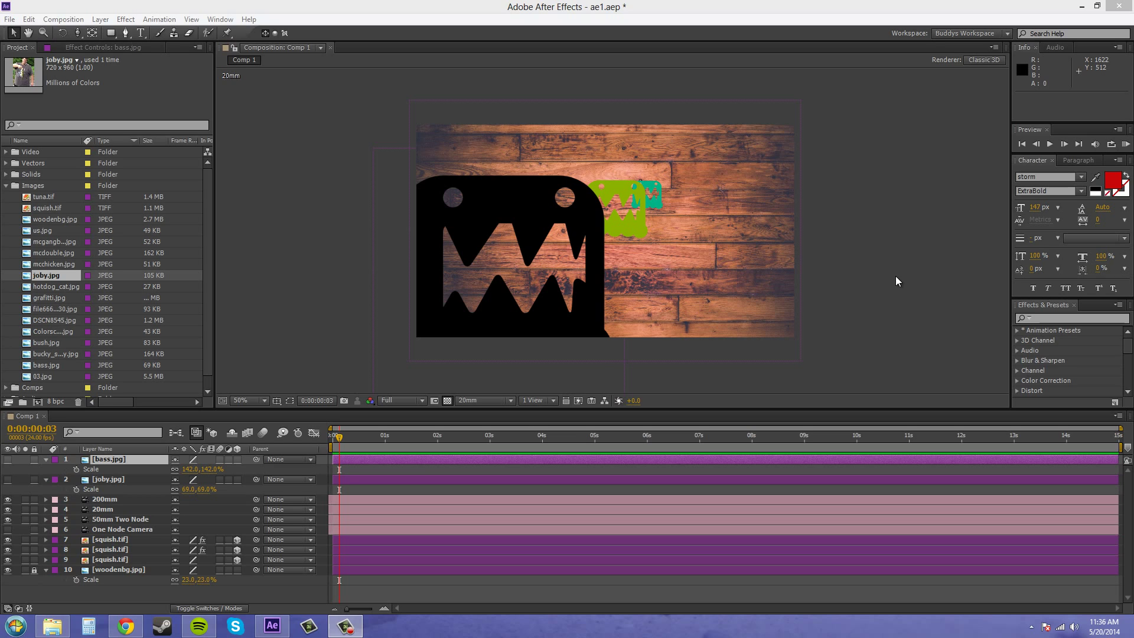
Show the joby.jpg layer and zoom the viewer to 100%, then back to 50%
{"action": "left_click", "coordinate": [8, 481]}
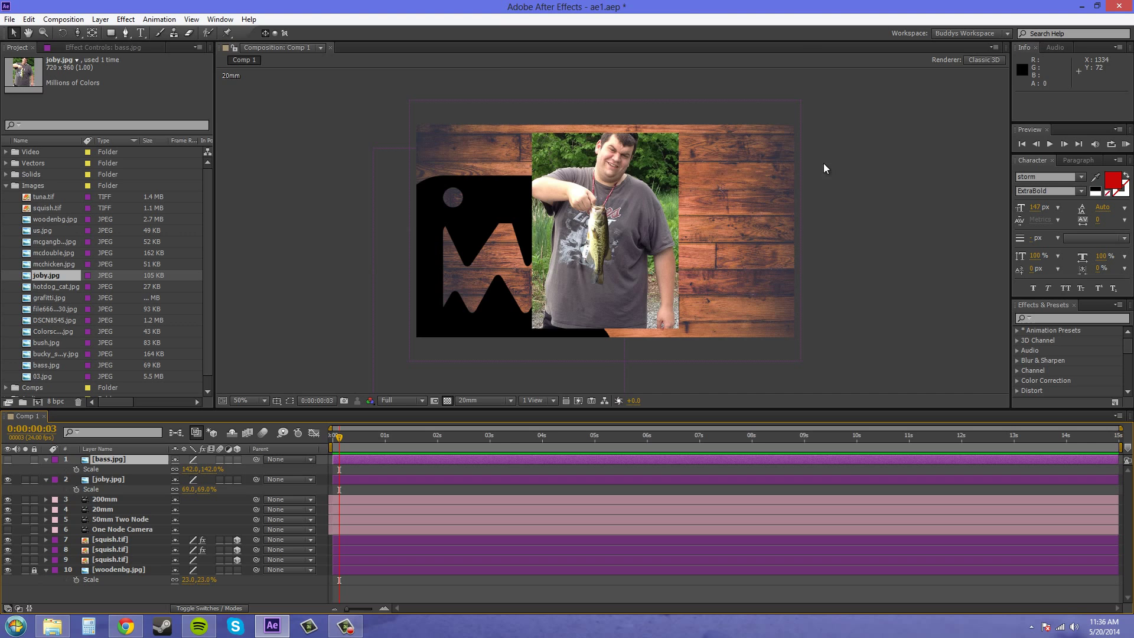
{"action": "key", "text": "slash"}
{"action": "key", "text": "comma"}
{"action": "key", "text": "comma"}
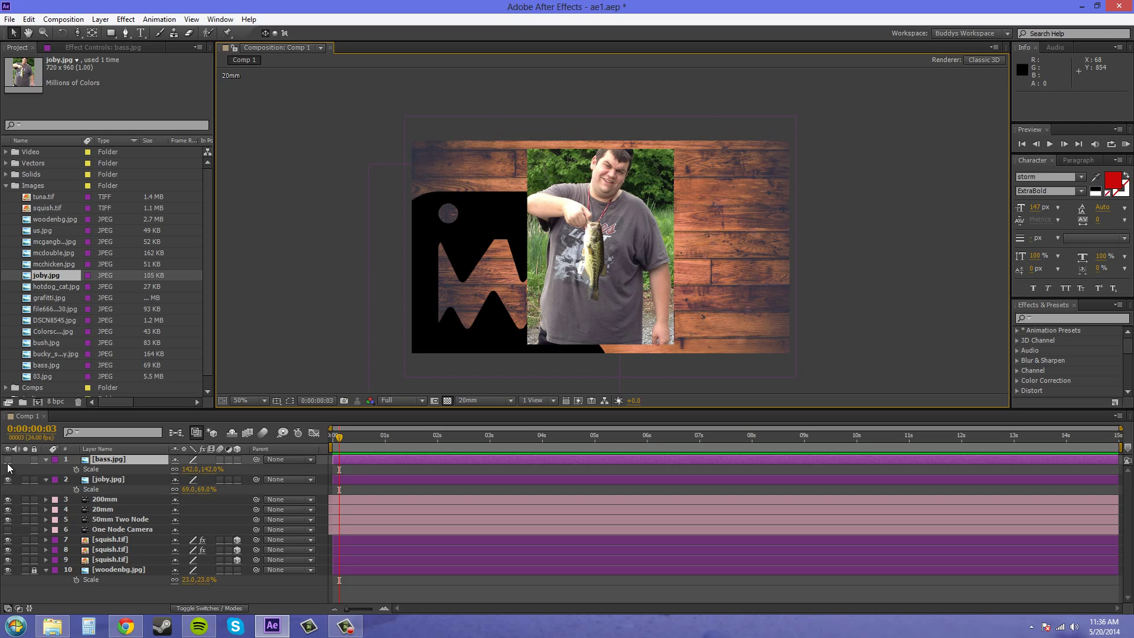
Briefly show bass.jpg, then hide both bass.jpg and joby.jpg
{"action": "left_click", "coordinate": [8, 459]}
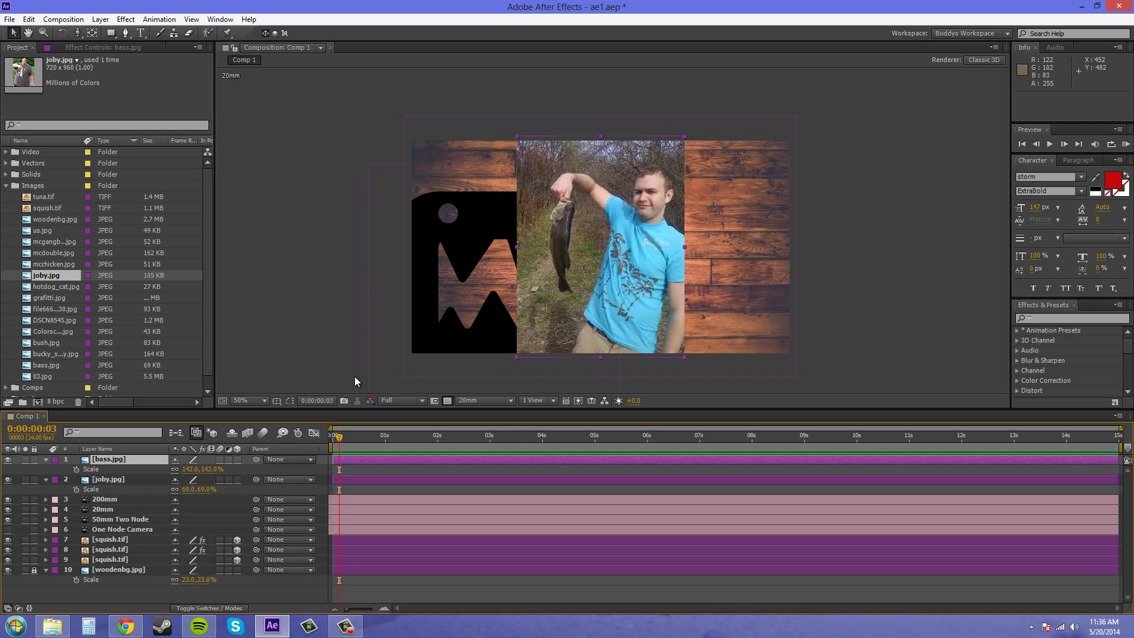
{"action": "left_click", "coordinate": [8, 459]}
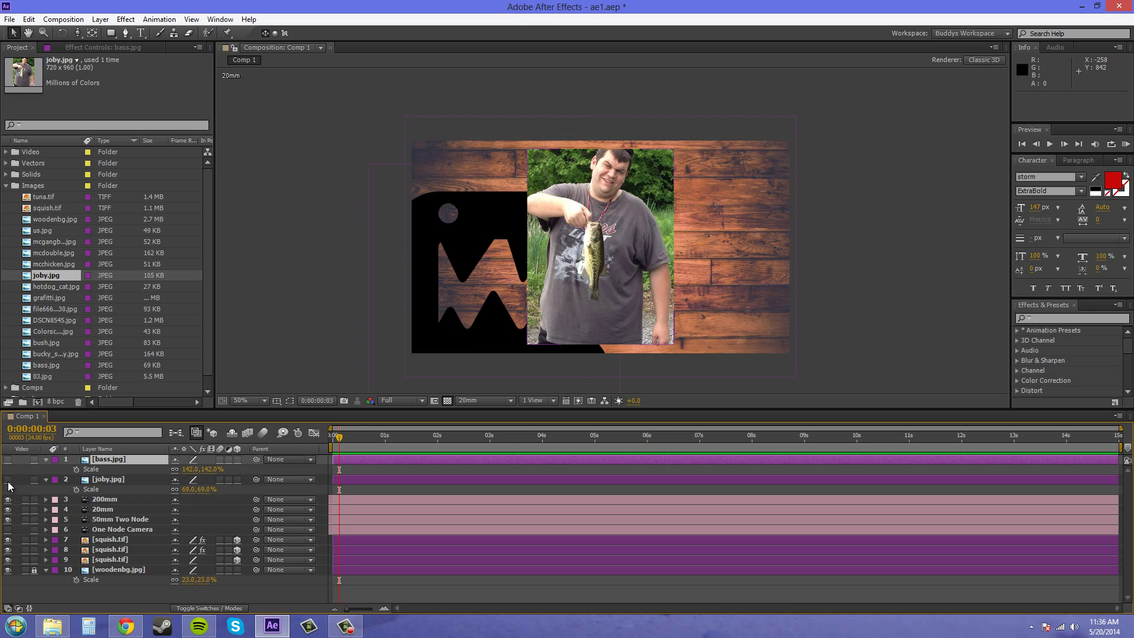
{"action": "left_click", "coordinate": [8, 479]}
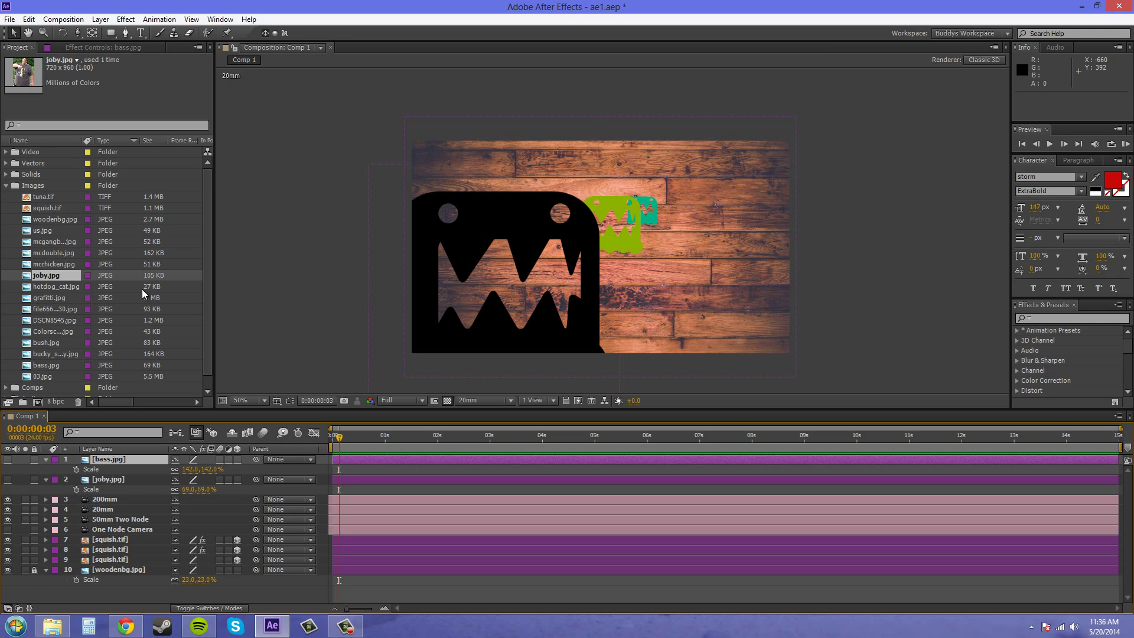
Collapse the Images folder, select the 50mm Two Node layer and view through that camera
{"action": "left_click", "coordinate": [6, 185]}
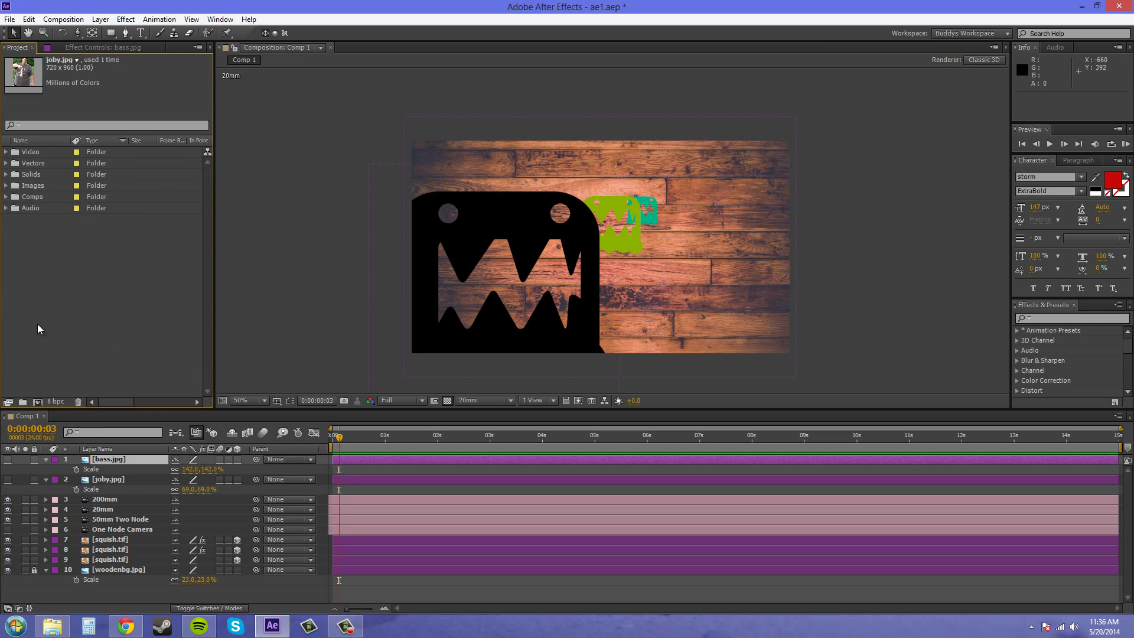
{"action": "left_click", "coordinate": [107, 520]}
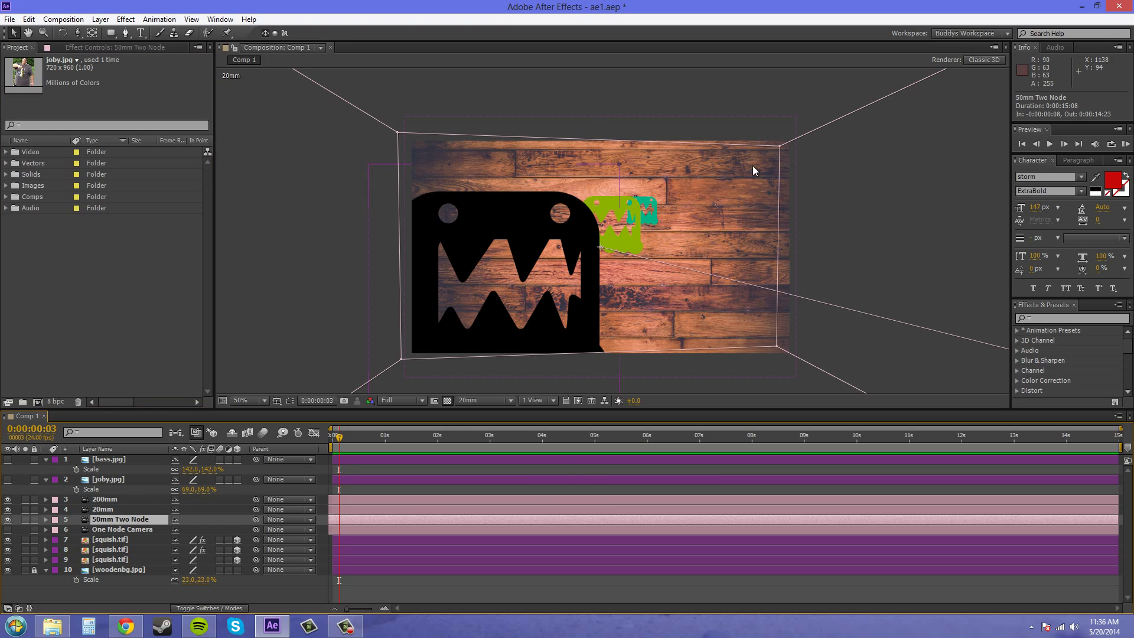
{"action": "left_click", "coordinate": [499, 402]}
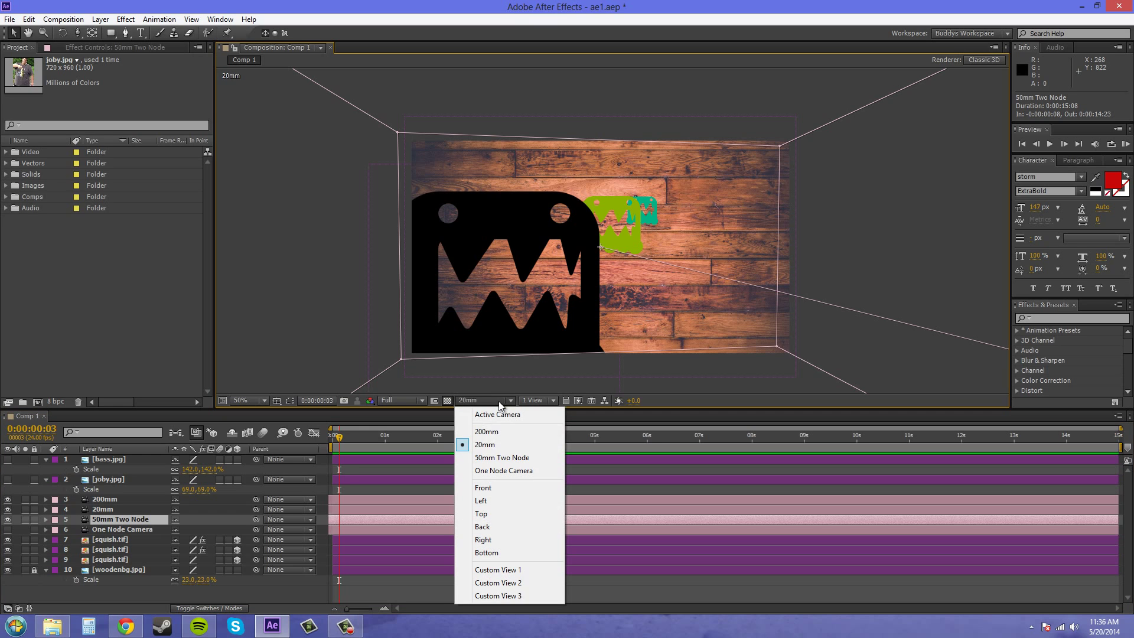
{"action": "left_click", "coordinate": [494, 460]}
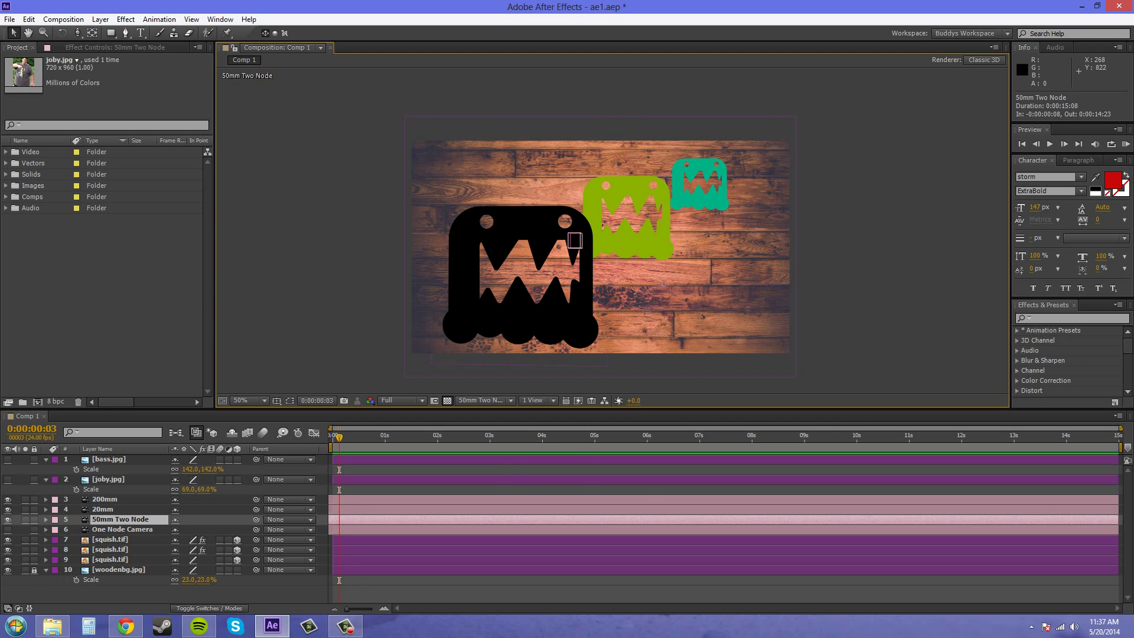
{"action": "double_click", "coordinate": [116, 521]}
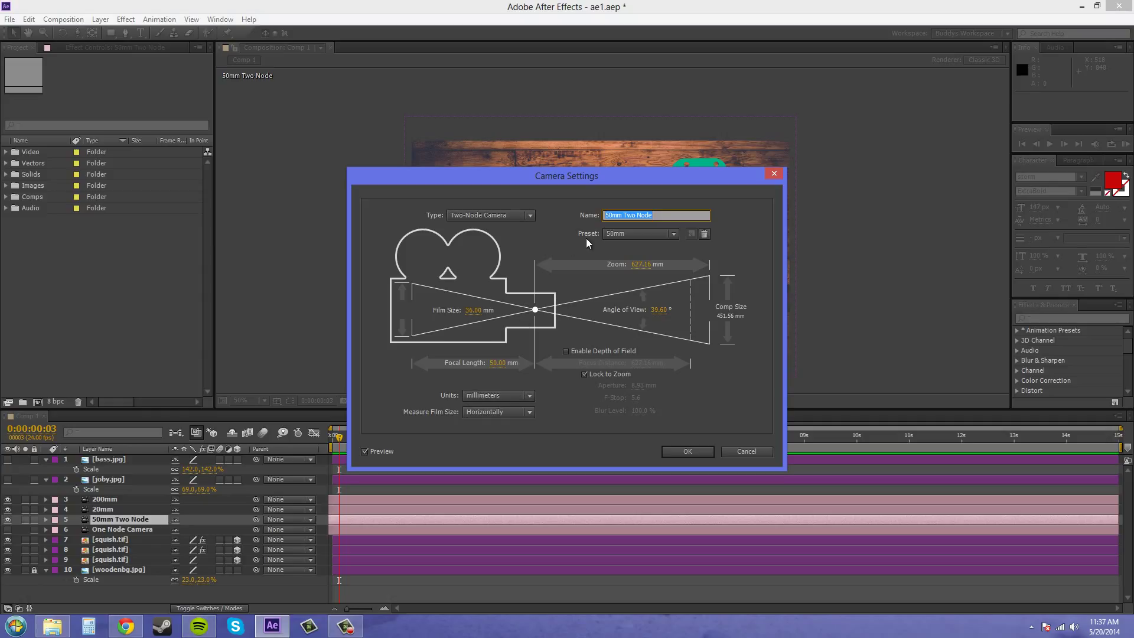
{"action": "left_click", "coordinate": [626, 232]}
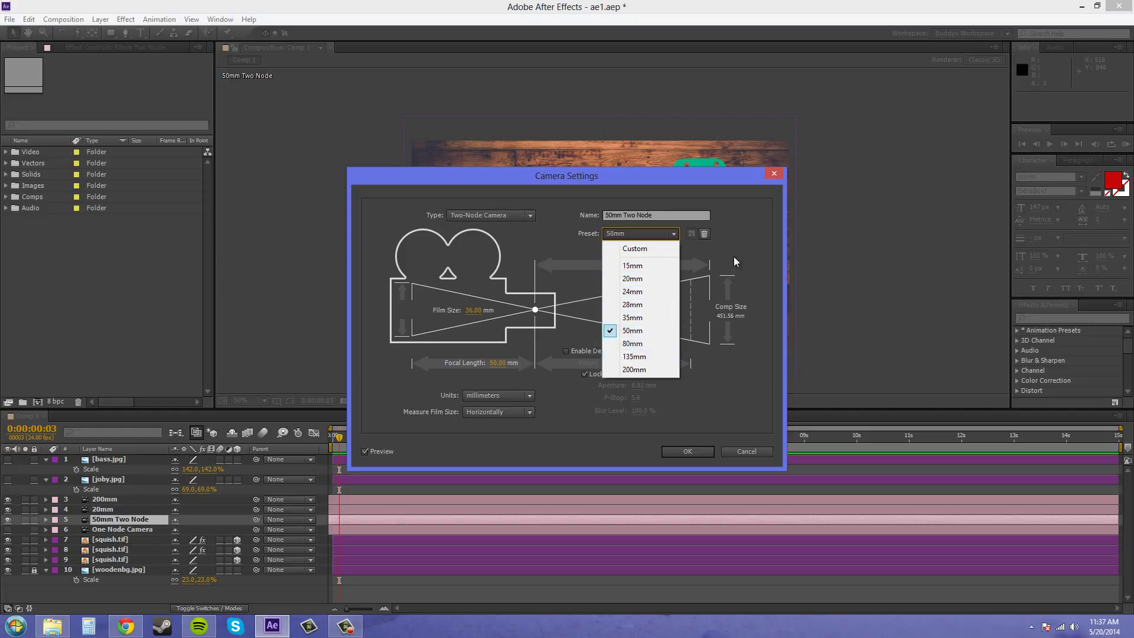
{"action": "left_click", "coordinate": [539, 334]}
{"action": "left_click", "coordinate": [643, 236]}
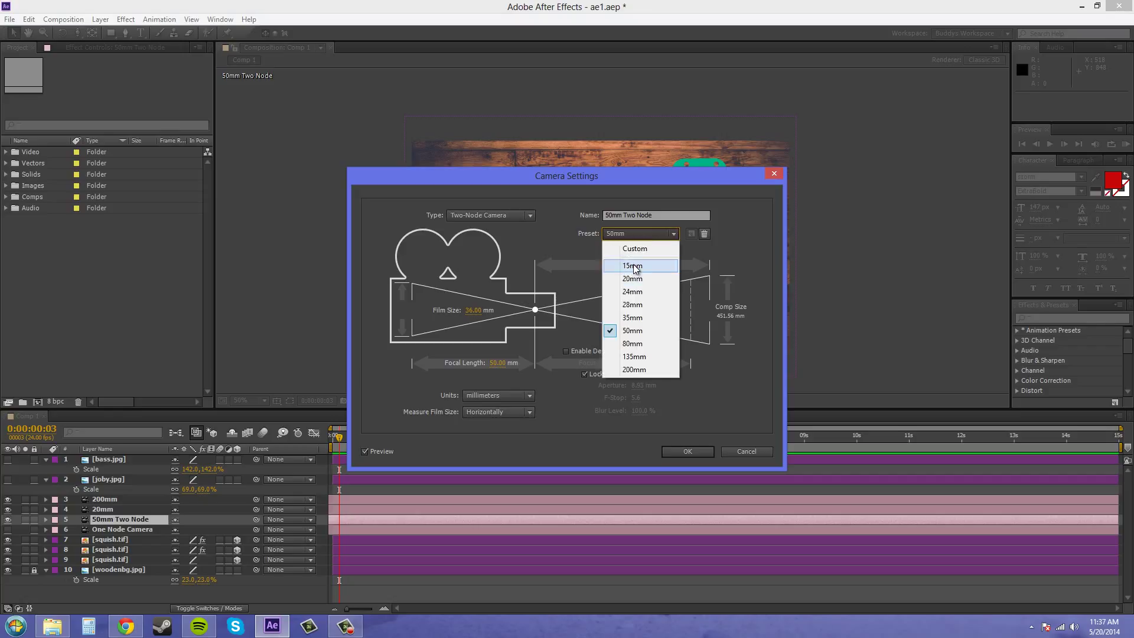
{"action": "left_click", "coordinate": [634, 261]}
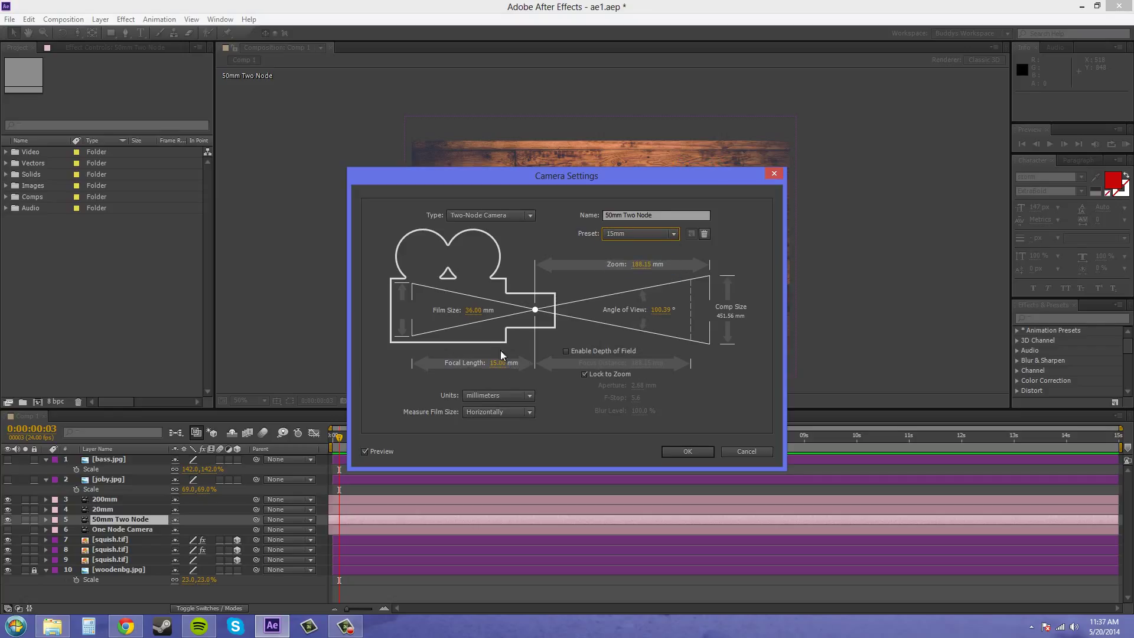
{"action": "left_click", "coordinate": [638, 235]}
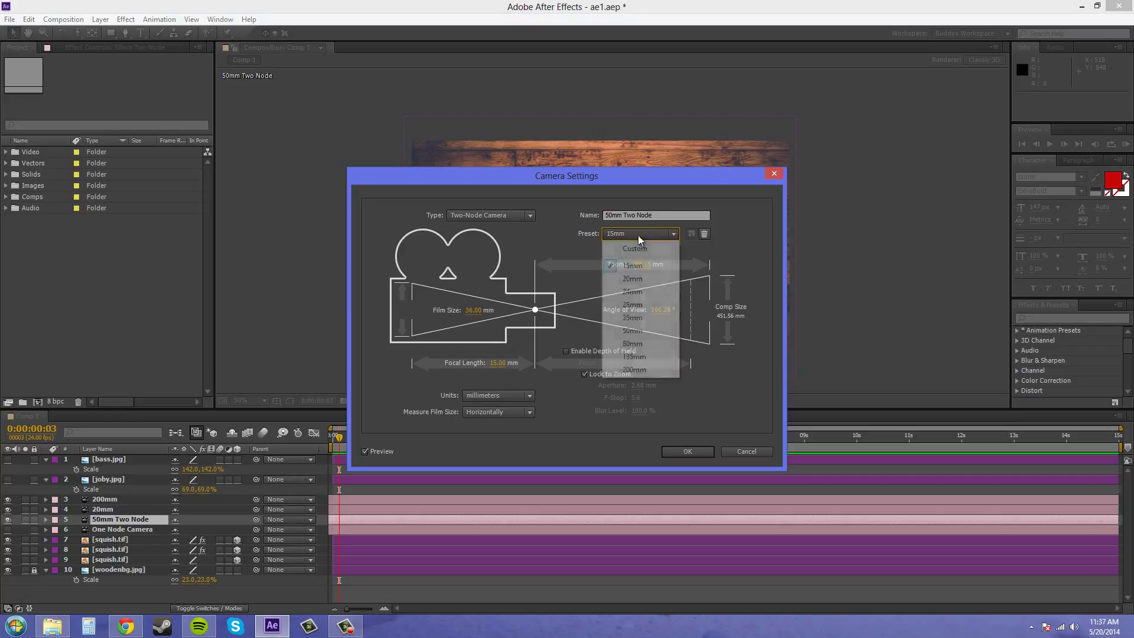
{"action": "left_click", "coordinate": [633, 330]}
{"action": "key", "text": "alt+Tab"}
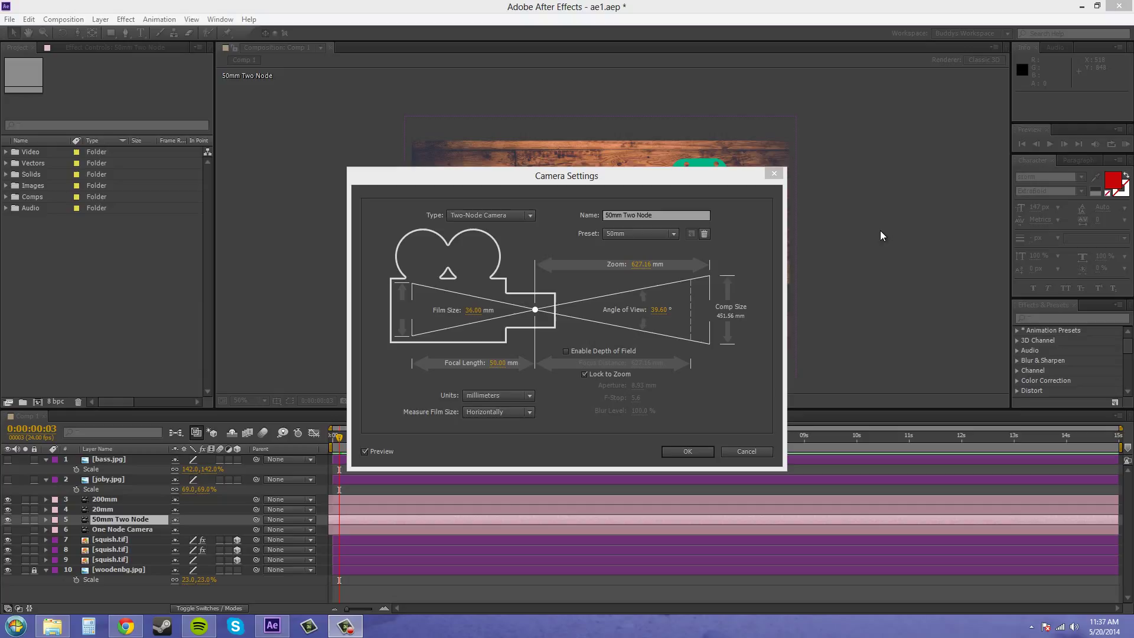
{"action": "left_click", "coordinate": [739, 167]}
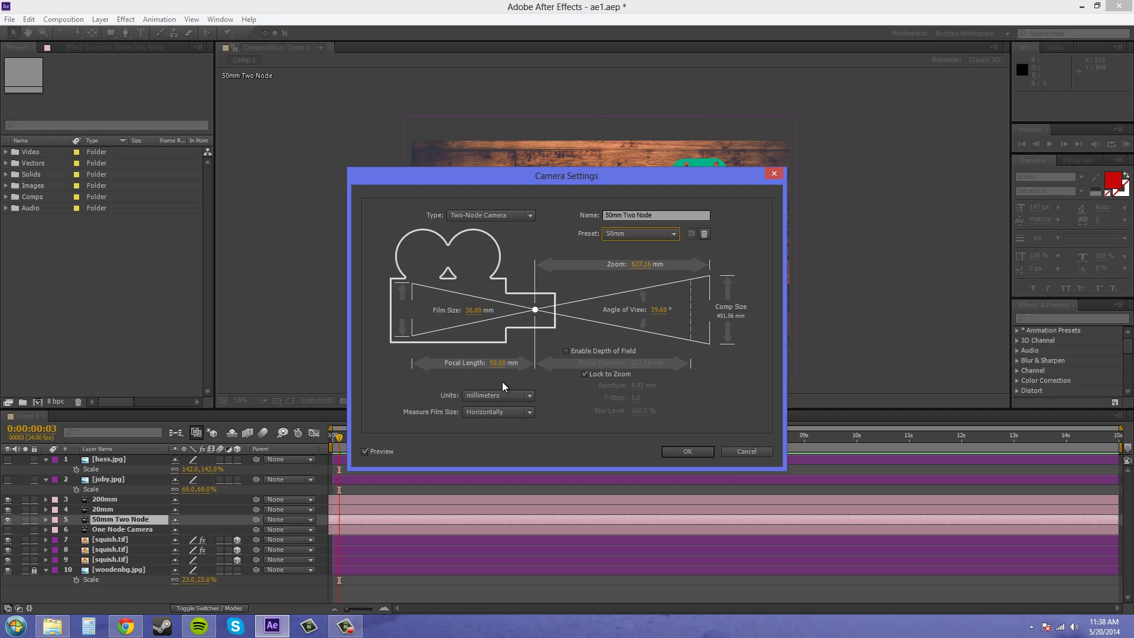
{"action": "left_click", "coordinate": [747, 451]}
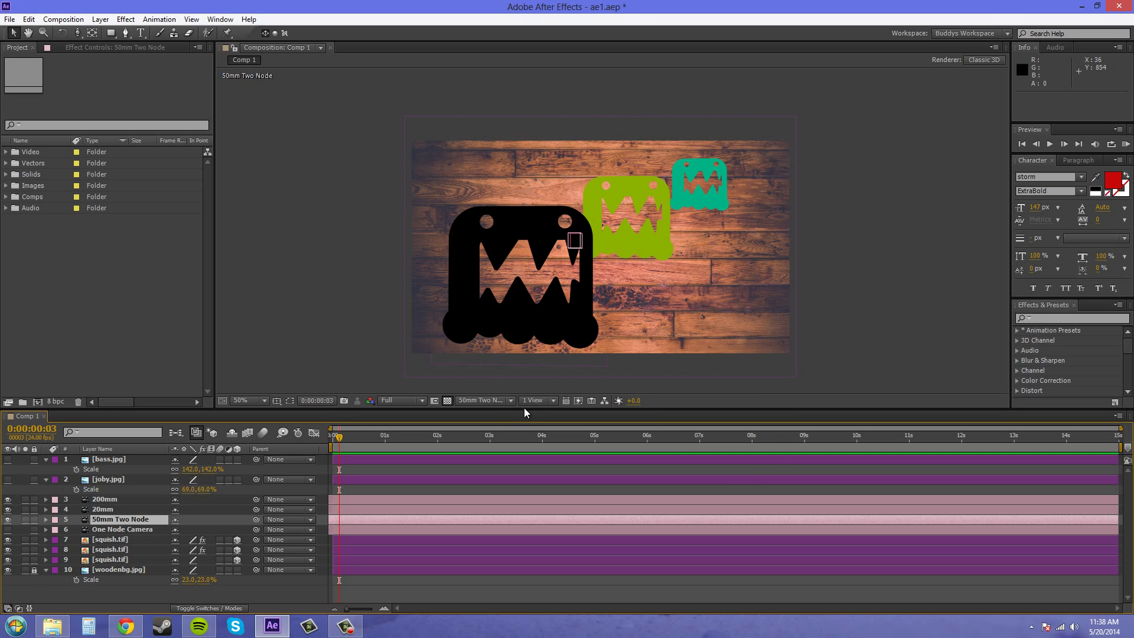
View through the 20mm camera and nudge its position to 671.0, 372.4, -710.3
{"action": "left_click", "coordinate": [496, 401]}
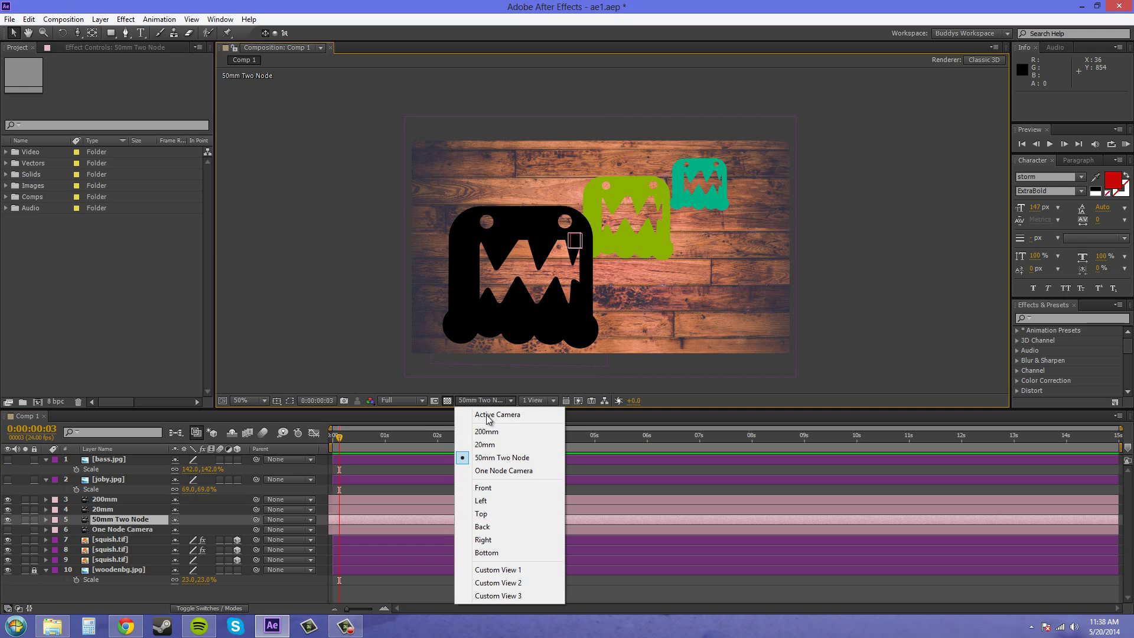
{"action": "left_click", "coordinate": [493, 445]}
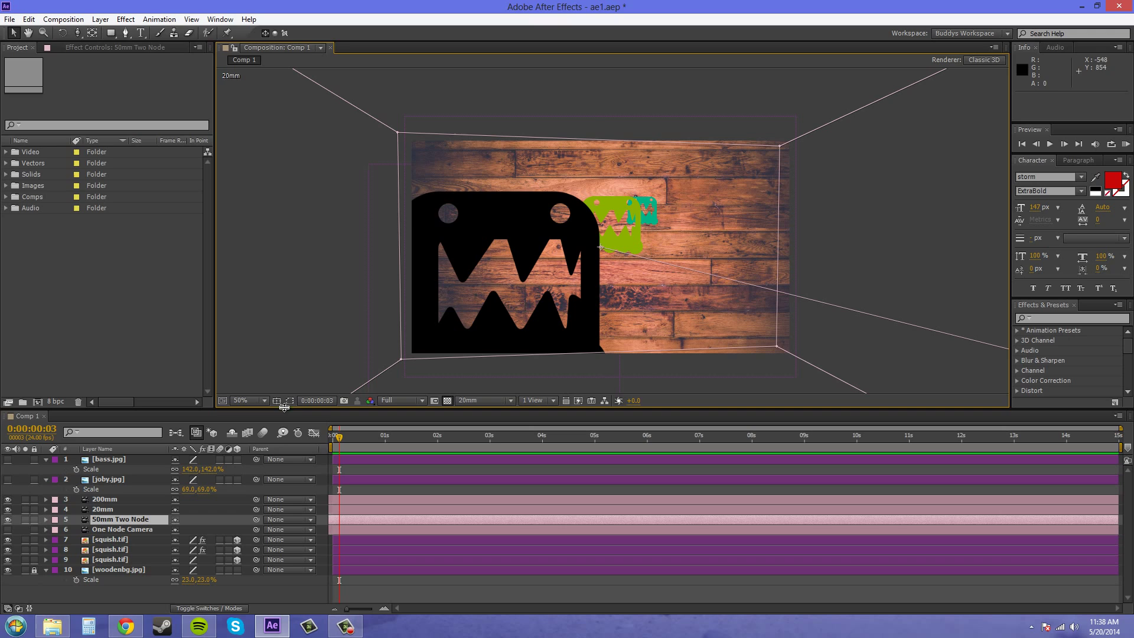
{"action": "left_click", "coordinate": [78, 34]}
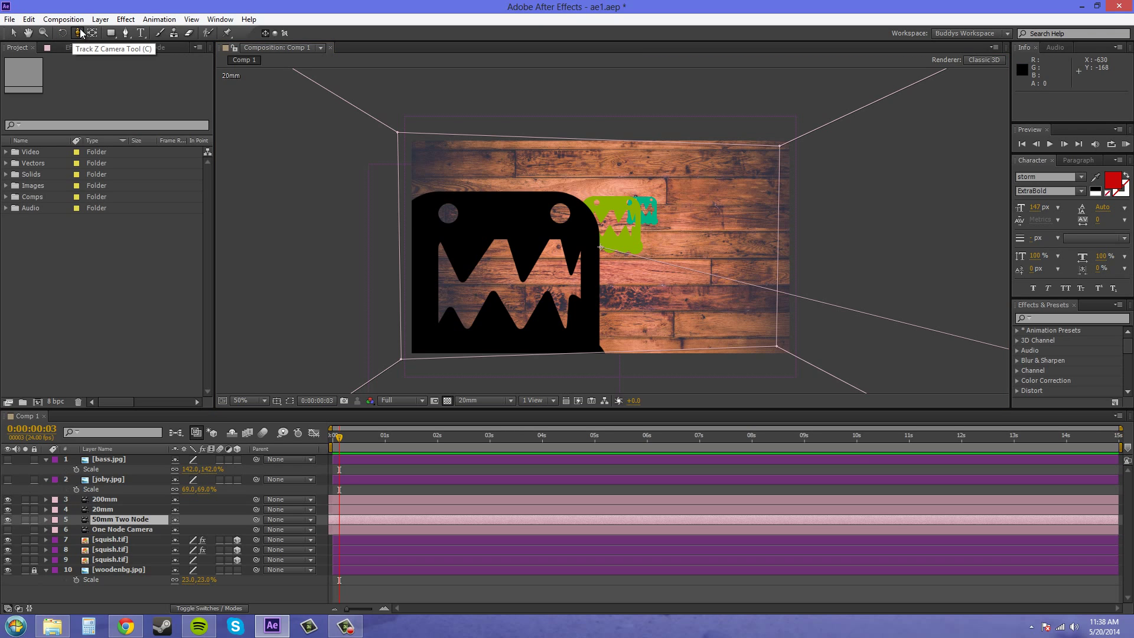
{"action": "left_click_drag", "start_coordinate": [82, 38], "coordinate": [112, 44]}
{"action": "mouse_move", "coordinate": [608, 217]}
{"action": "left_mouse_down"}
{"action": "mouse_move", "coordinate": [626, 221]}
{"action": "mouse_move", "coordinate": [601, 216]}
{"action": "left_mouse_up"}
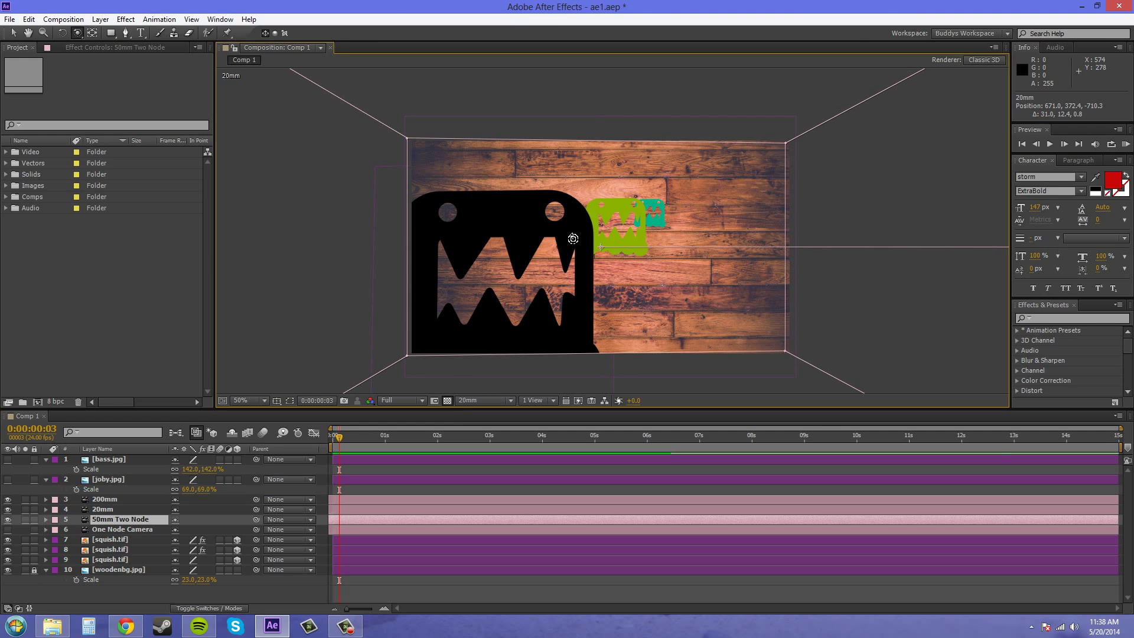
Switch the viewer to the Top view and pan it upward
{"action": "left_click", "coordinate": [470, 400]}
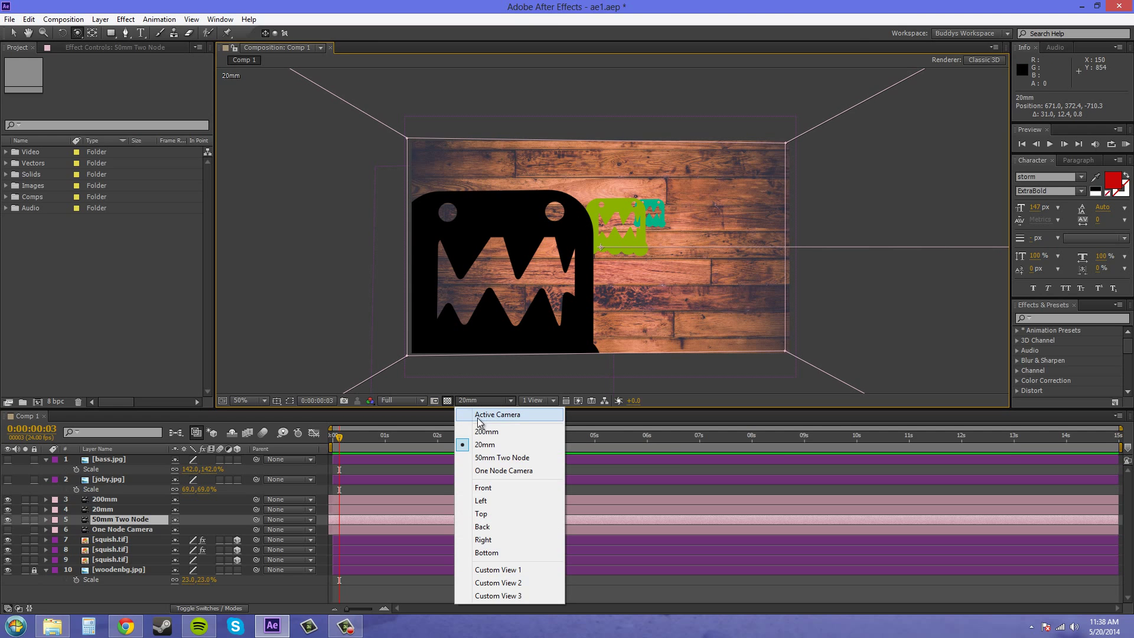
{"action": "left_click", "coordinate": [487, 514]}
{"action": "scroll", "coordinate": [628, 286], "scroll_direction": "down", "scroll_amount": 4}
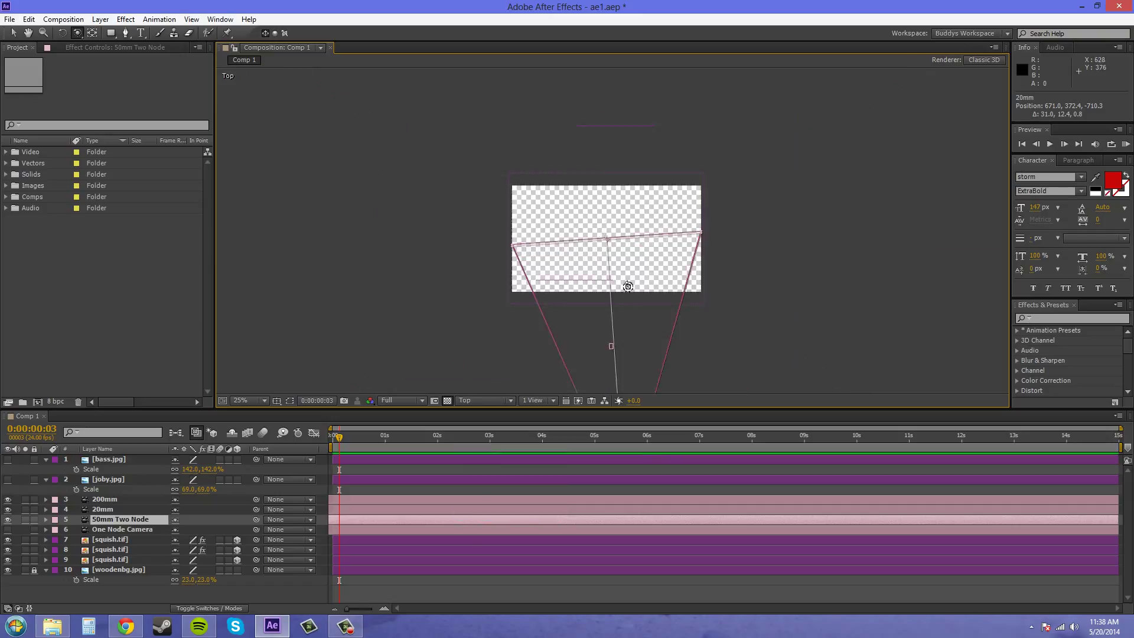
{"action": "scroll", "coordinate": [644, 291], "scroll_direction": "up", "scroll_amount": 2}
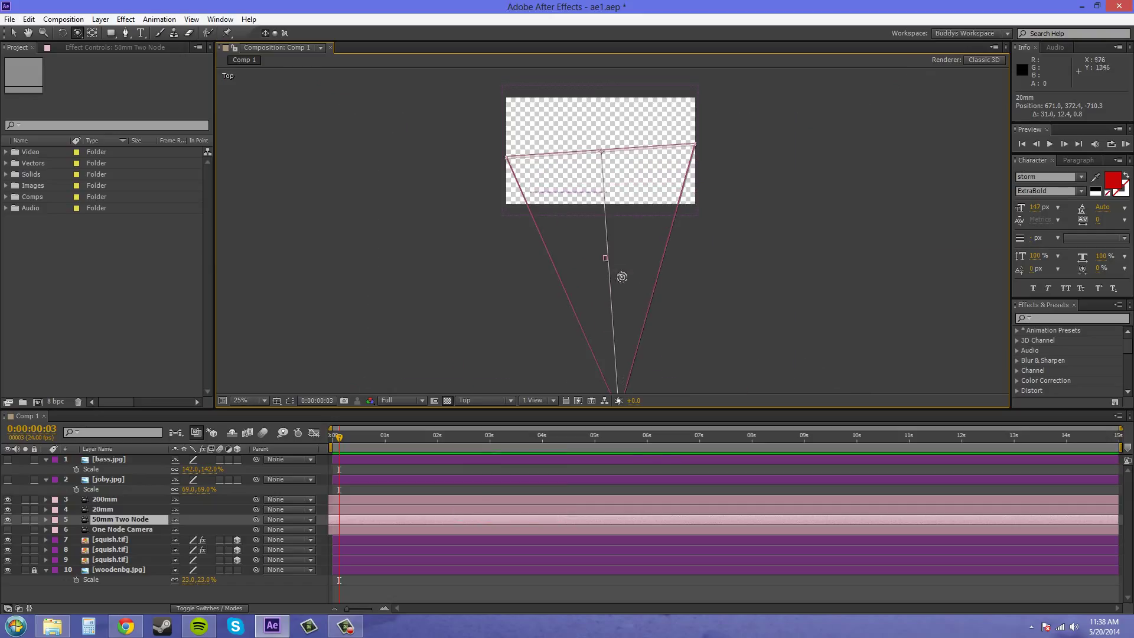
{"action": "left_click_drag", "start_coordinate": [620, 271], "coordinate": [640, 254]}
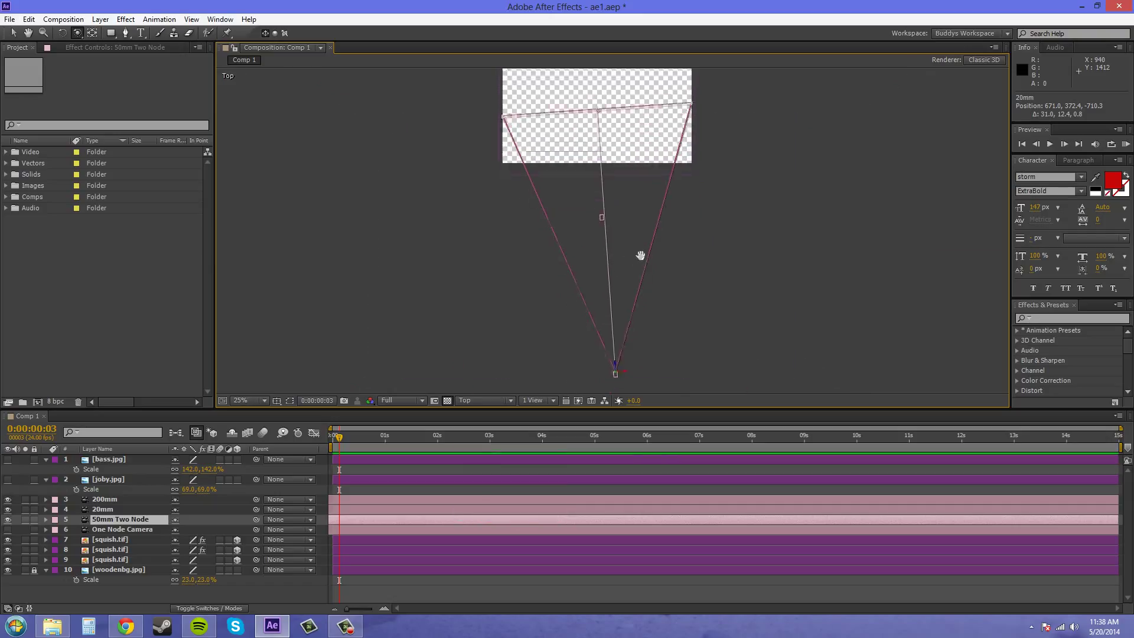
Select the 20mm camera layer and frame its wide field-of-view cone in the top view
{"action": "left_click", "coordinate": [104, 509]}
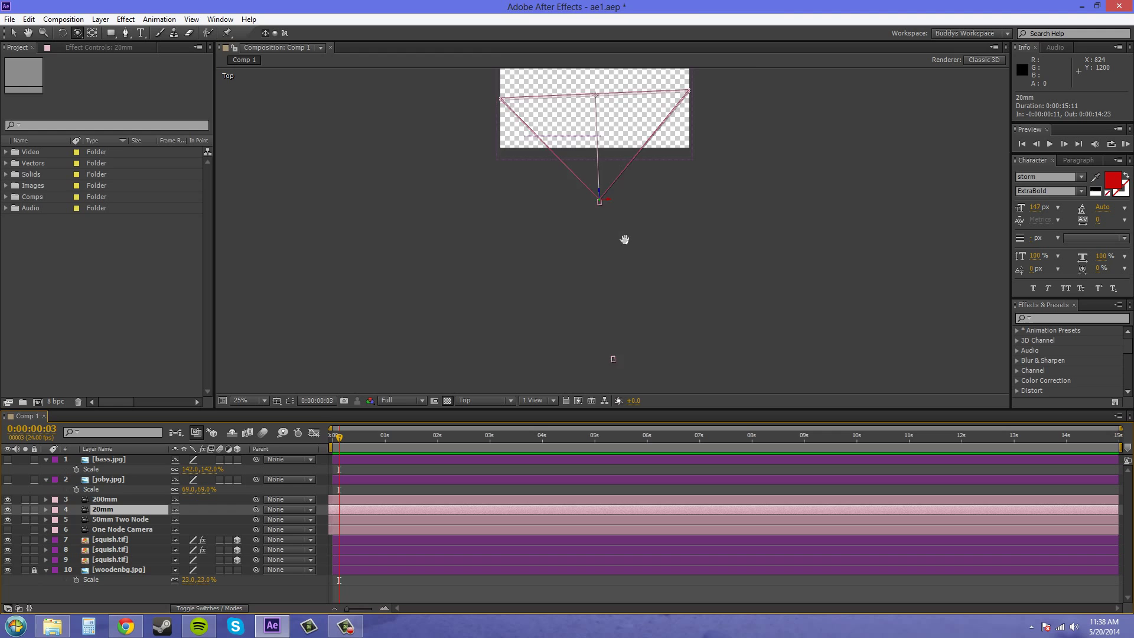
{"action": "scroll", "coordinate": [625, 248], "scroll_direction": "up", "scroll_amount": 1}
{"action": "left_click_drag", "start_coordinate": [714, 270], "coordinate": [742, 243]}
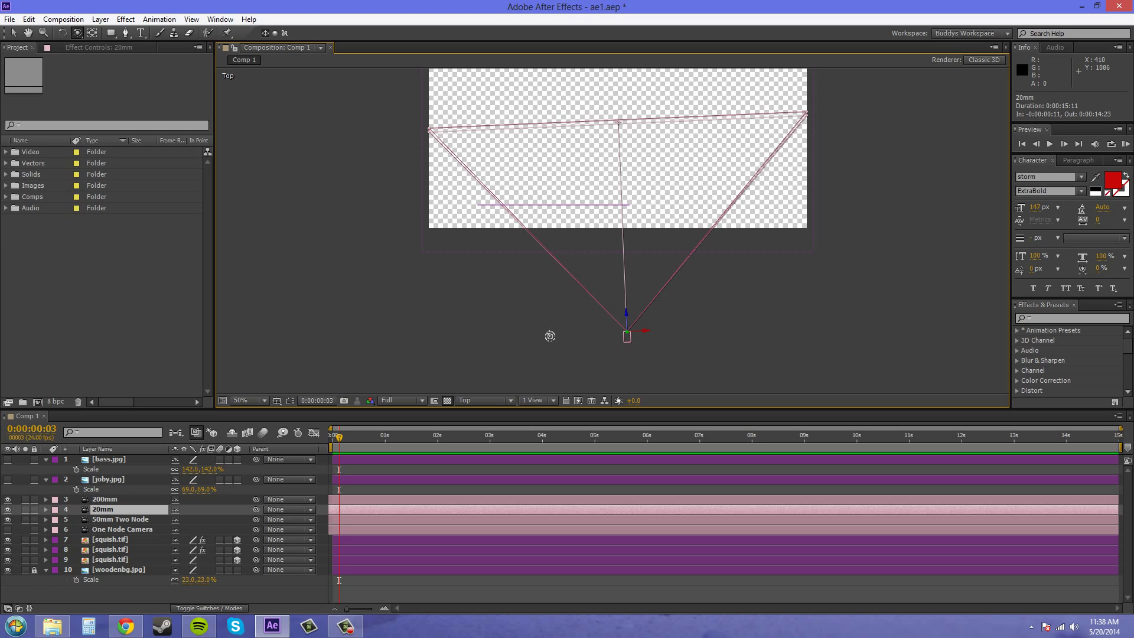
{"action": "left_click_drag", "start_coordinate": [765, 354], "coordinate": [756, 252]}
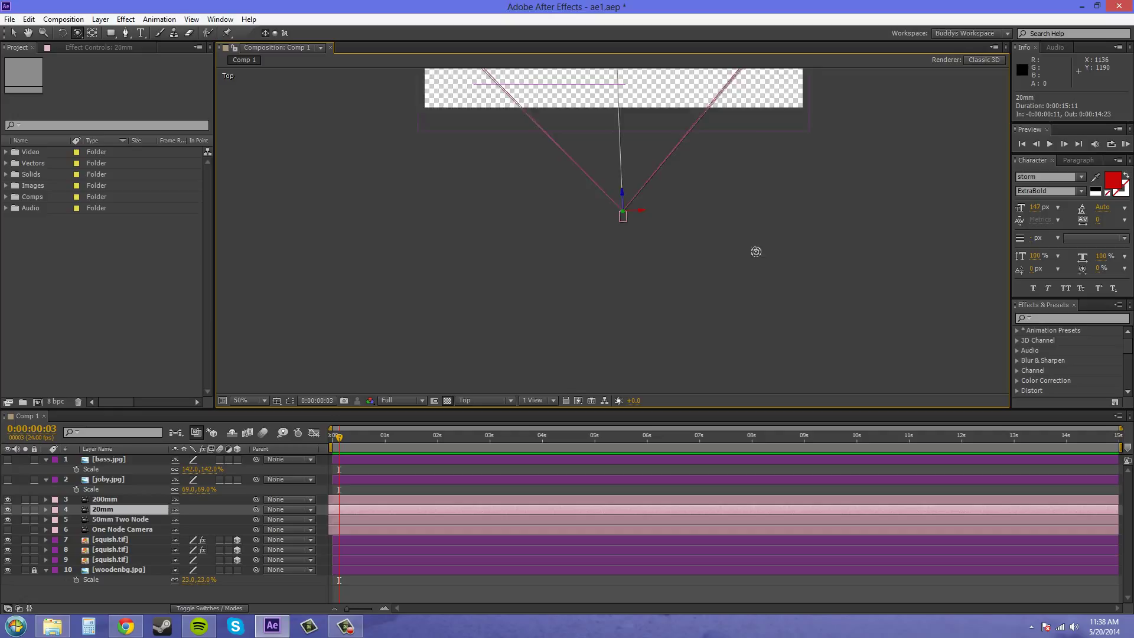
{"action": "scroll", "coordinate": [756, 252], "scroll_direction": "down", "scroll_amount": 1}
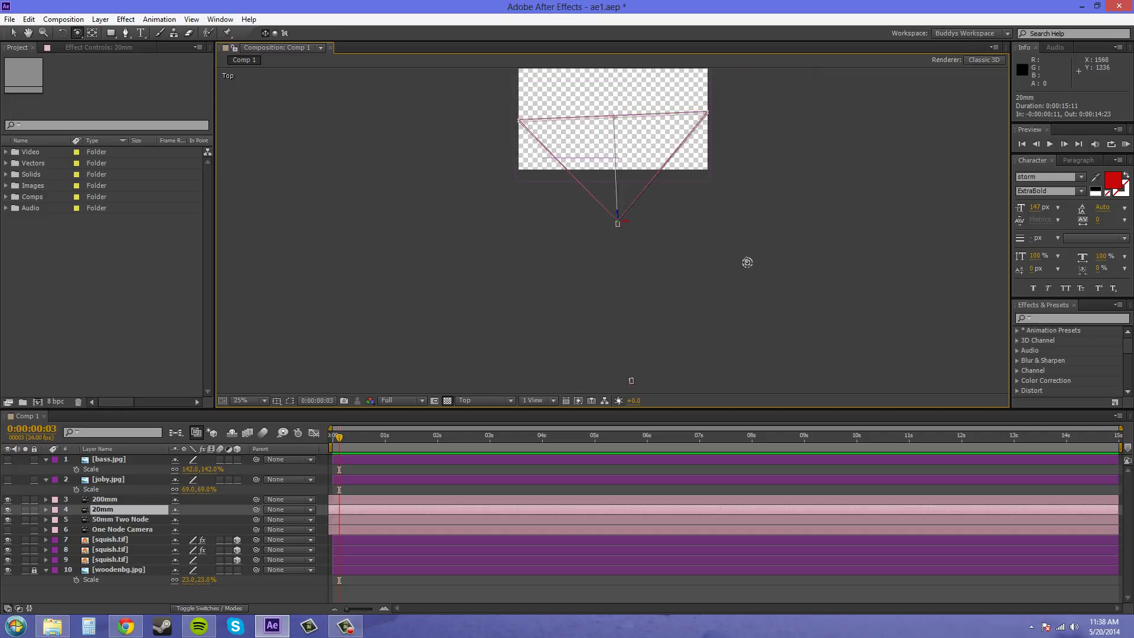
Select the 200mm camera and zoom/pan the top view to frame its narrow cone
{"action": "left_click", "coordinate": [106, 501]}
{"action": "scroll", "coordinate": [733, 184], "scroll_direction": "down", "scroll_amount": 2}
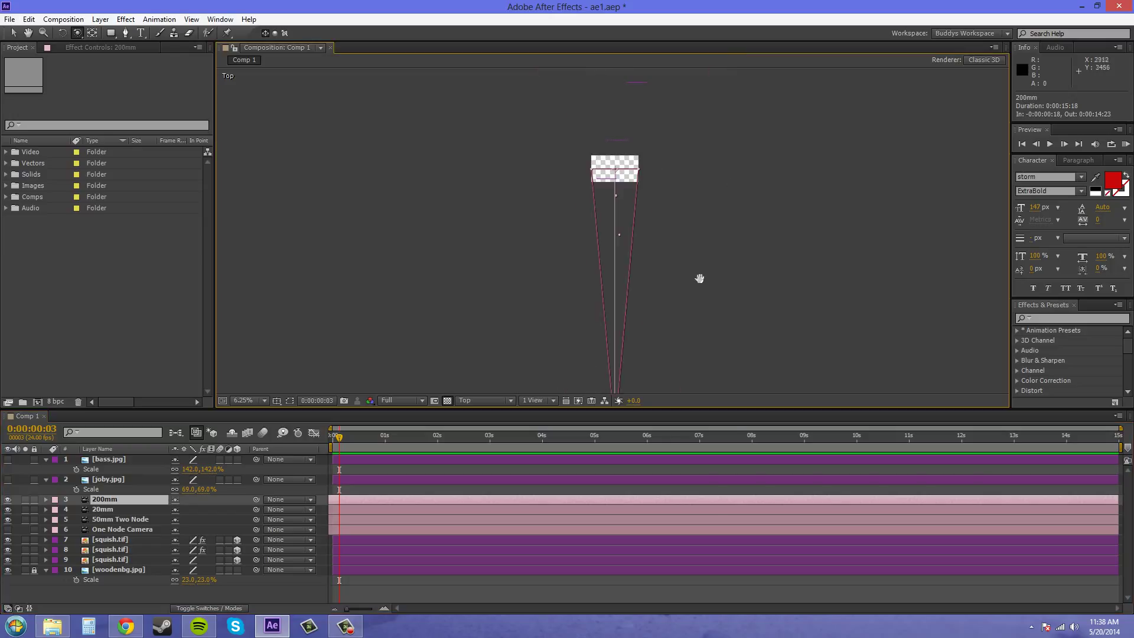
{"action": "left_click_drag", "start_coordinate": [699, 279], "coordinate": [716, 208]}
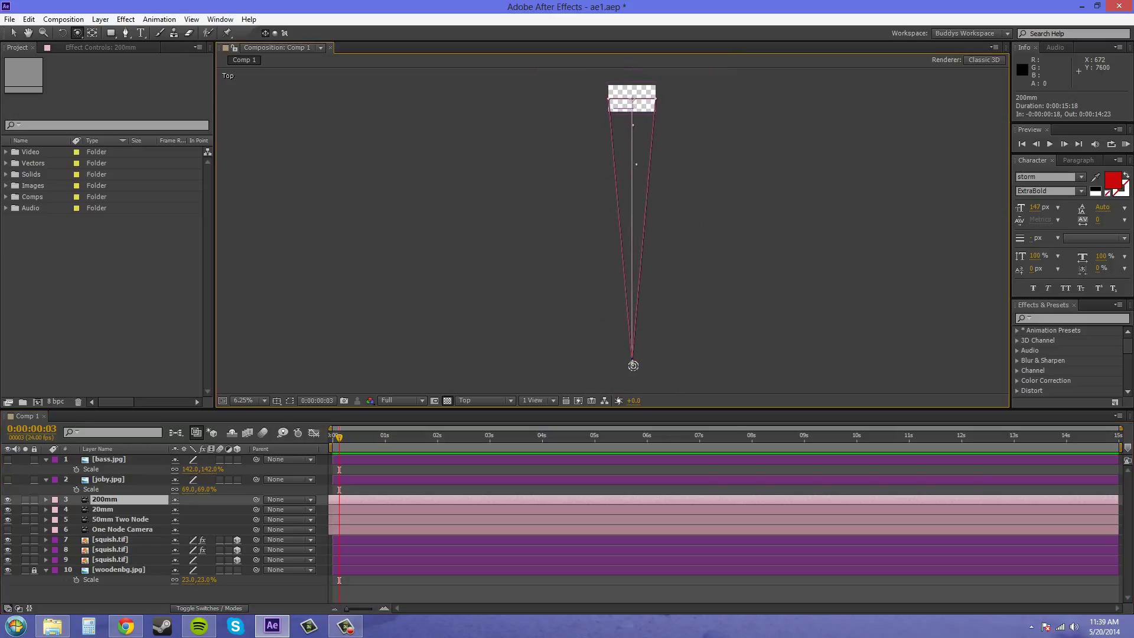
{"action": "scroll", "coordinate": [645, 215], "scroll_direction": "up", "scroll_amount": 2}
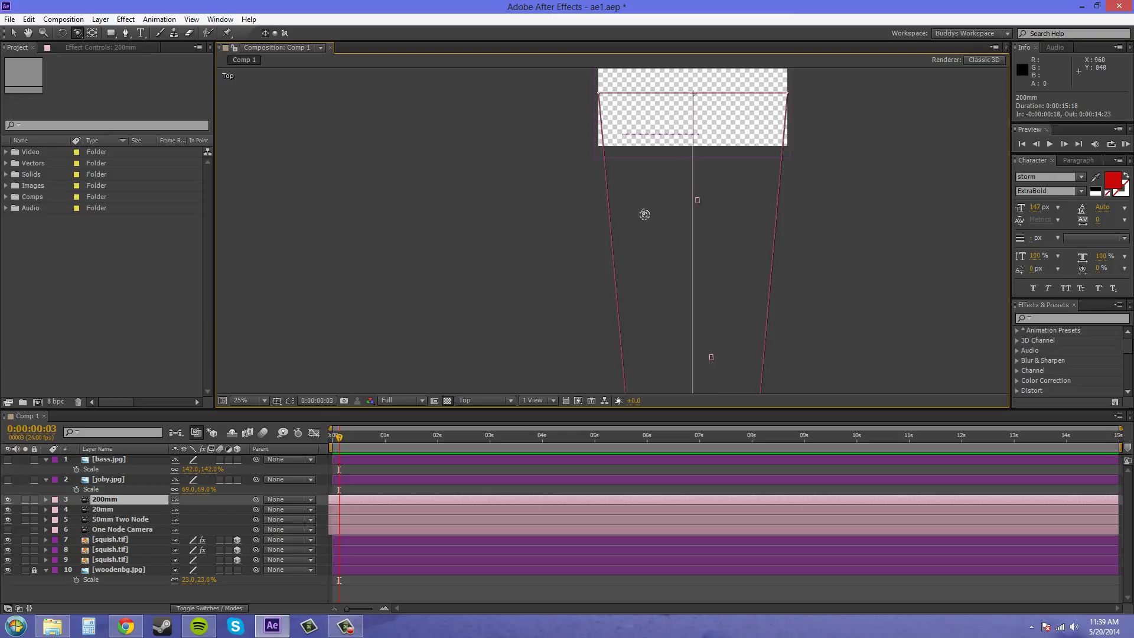
{"action": "left_click_drag", "start_coordinate": [645, 215], "coordinate": [537, 192]}
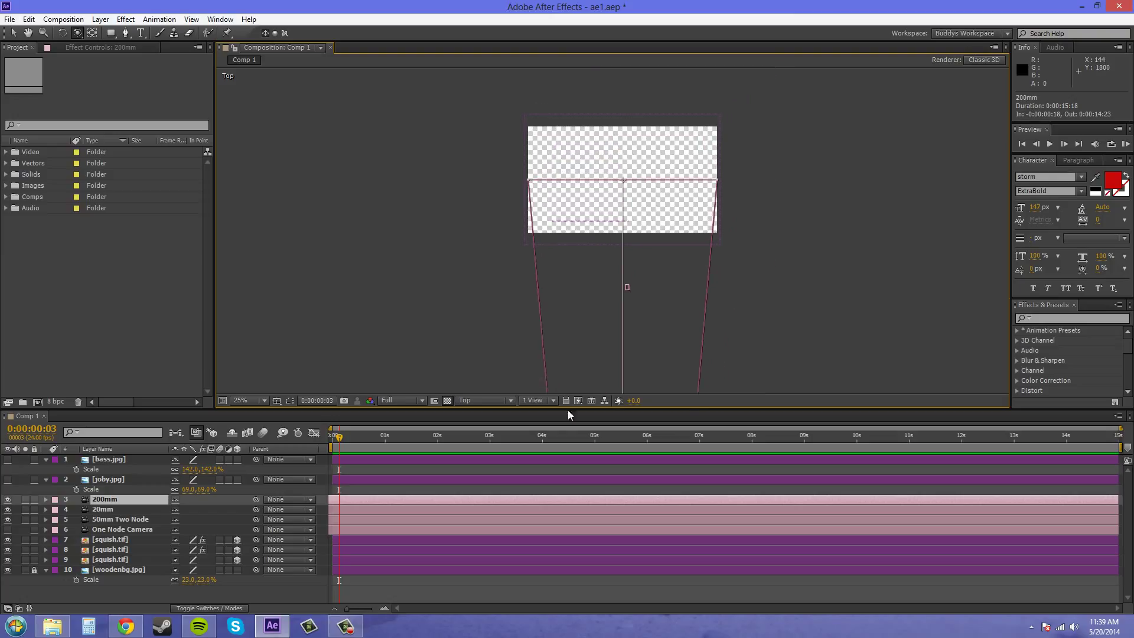
{"action": "left_click_drag", "start_coordinate": [830, 382], "coordinate": [744, 230]}
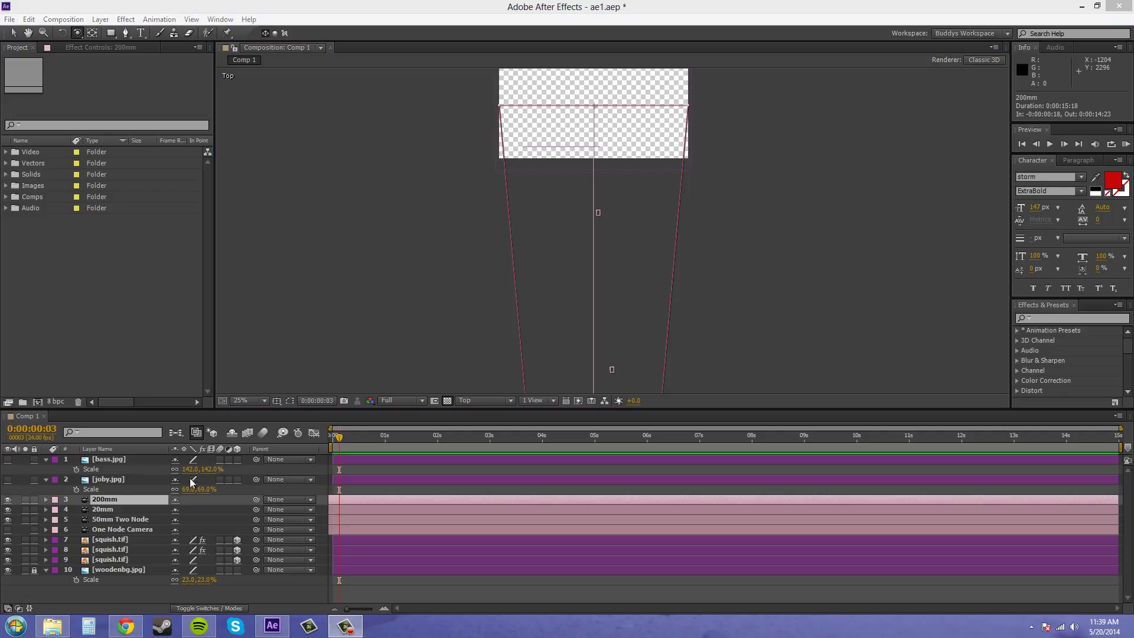
Select the 50mm Two Node camera and zoom/pan the top view to frame its cone
{"action": "left_click", "coordinate": [105, 523]}
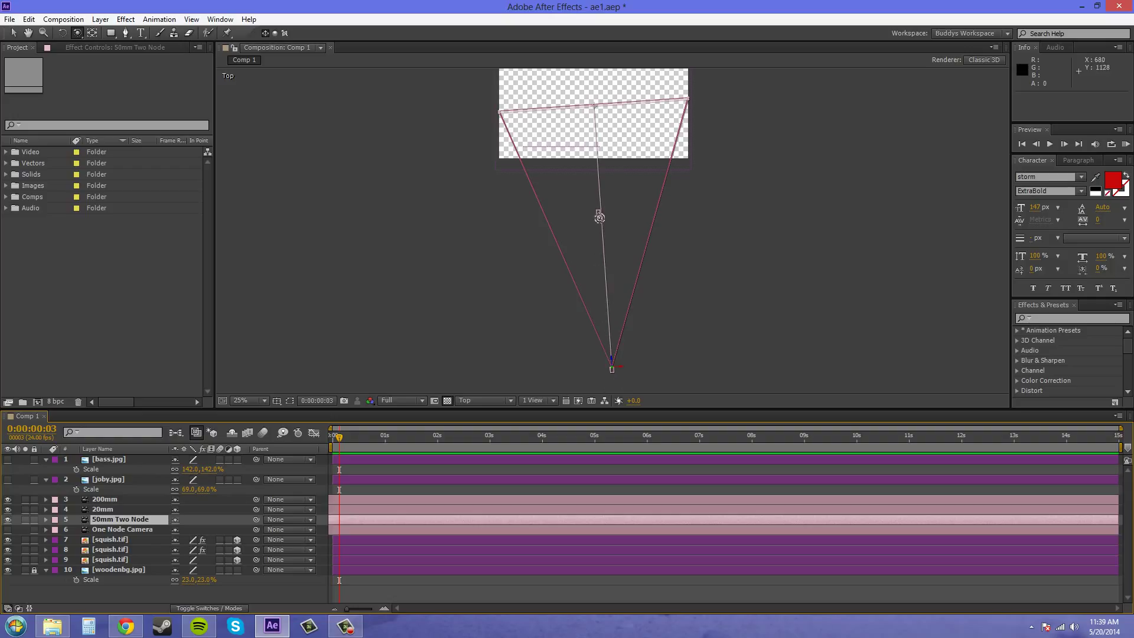
{"action": "scroll", "coordinate": [800, 188], "scroll_direction": "down", "scroll_amount": 5}
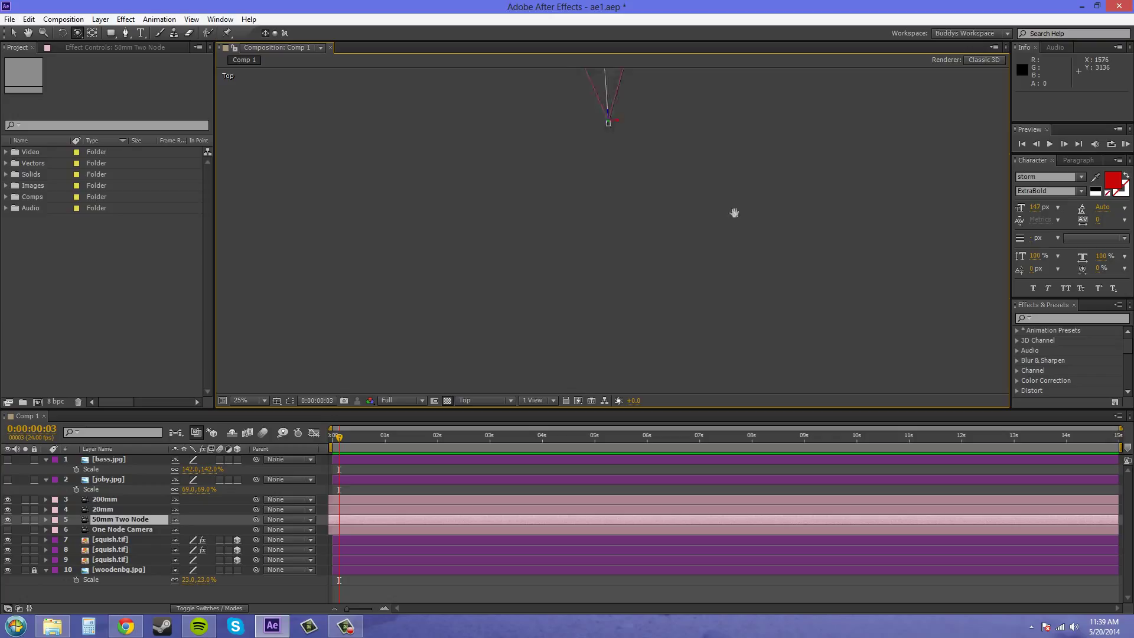
{"action": "scroll", "coordinate": [695, 207], "scroll_direction": "down", "scroll_amount": 4}
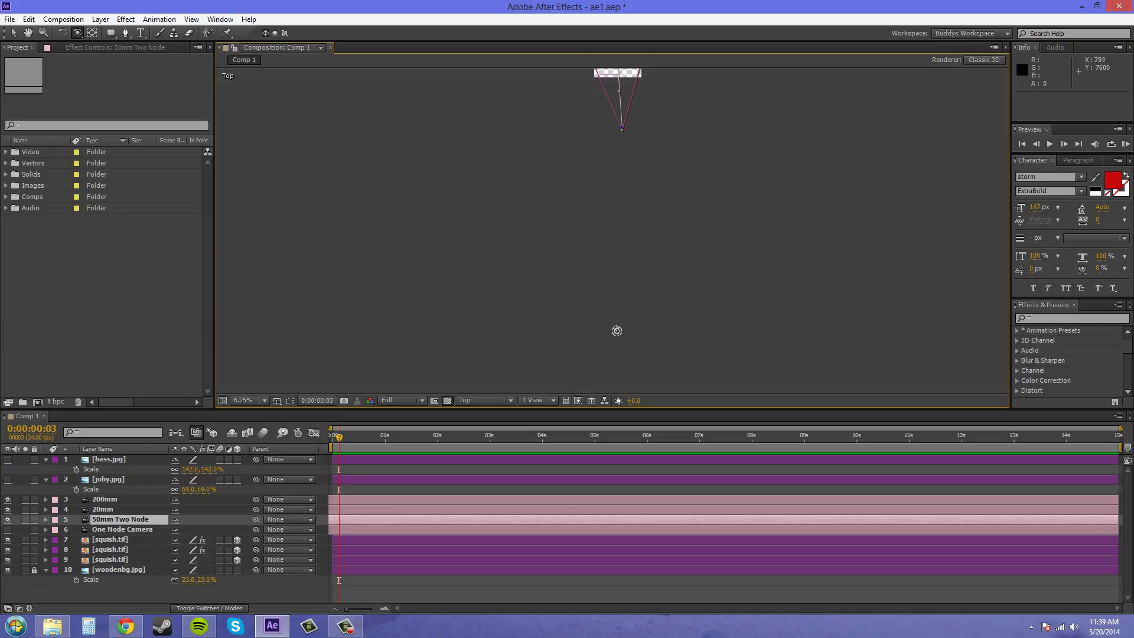
{"action": "scroll", "coordinate": [638, 242], "scroll_direction": "up", "scroll_amount": 4}
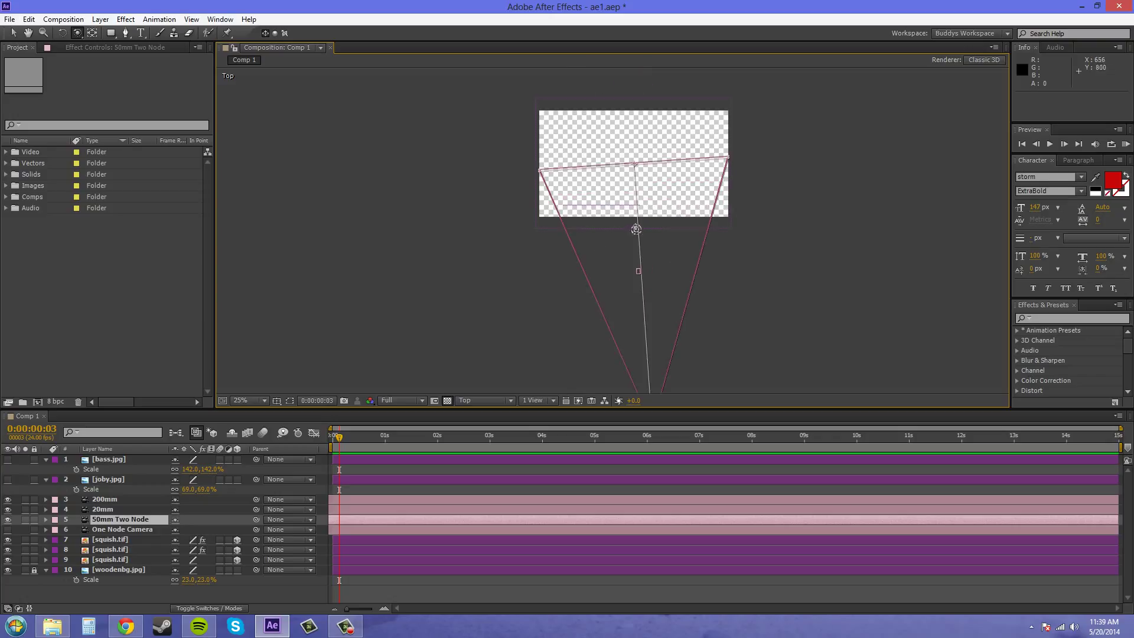
{"action": "left_click_drag", "start_coordinate": [689, 297], "coordinate": [649, 341]}
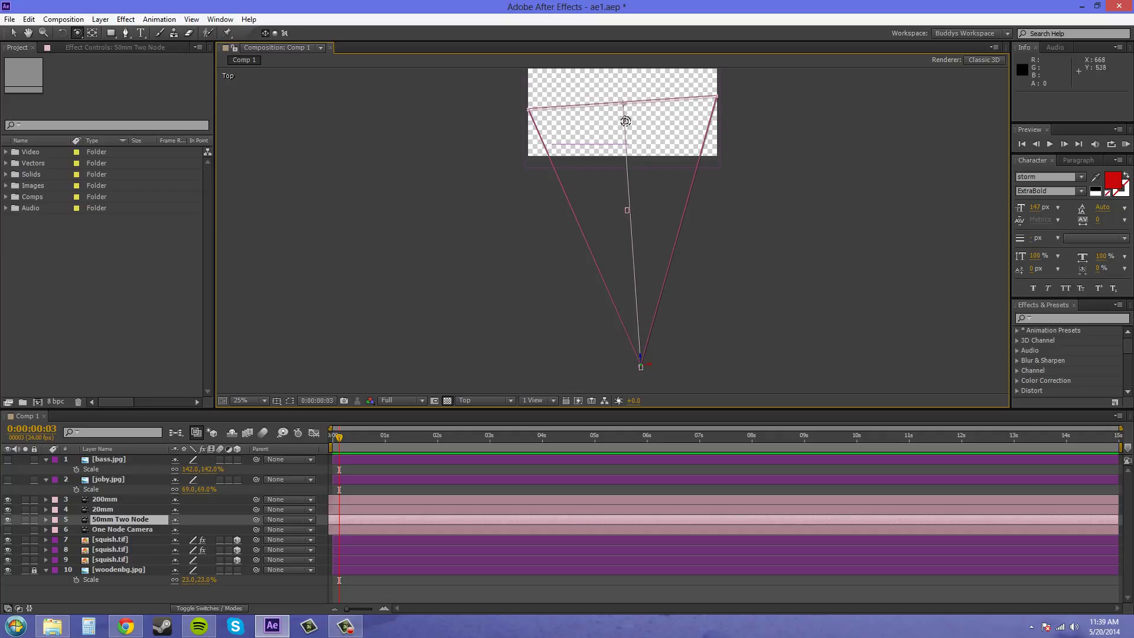
{"action": "left_click_drag", "start_coordinate": [676, 349], "coordinate": [674, 279]}
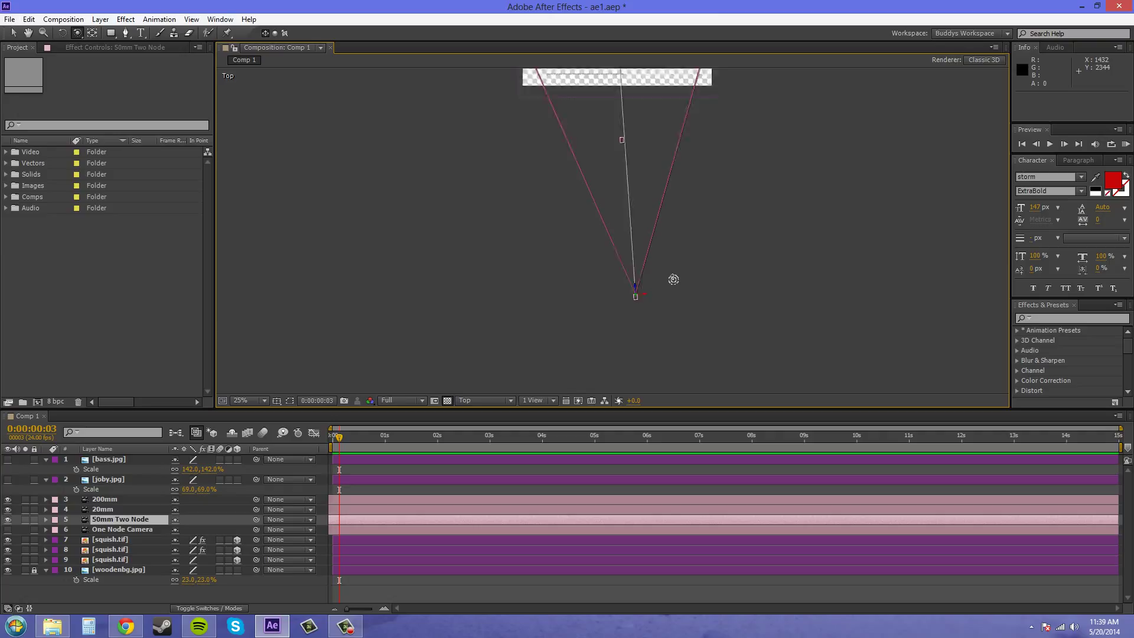
{"action": "key", "text": "comma"}
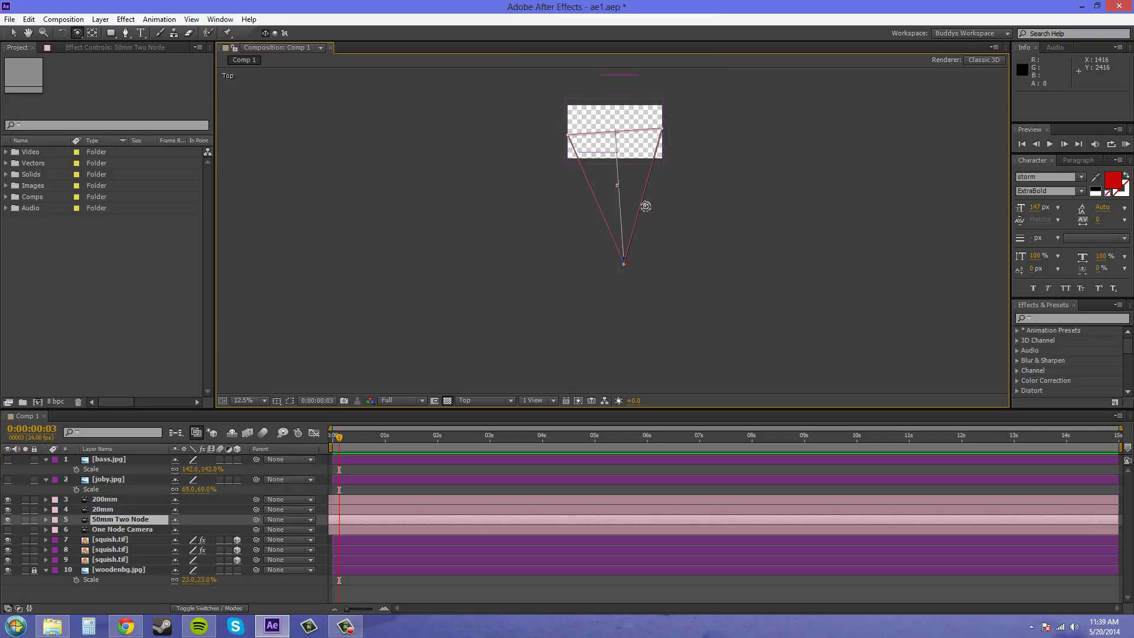
{"action": "key", "text": "period"}
{"action": "left_click_drag", "start_coordinate": [620, 127], "coordinate": [600, 284]}
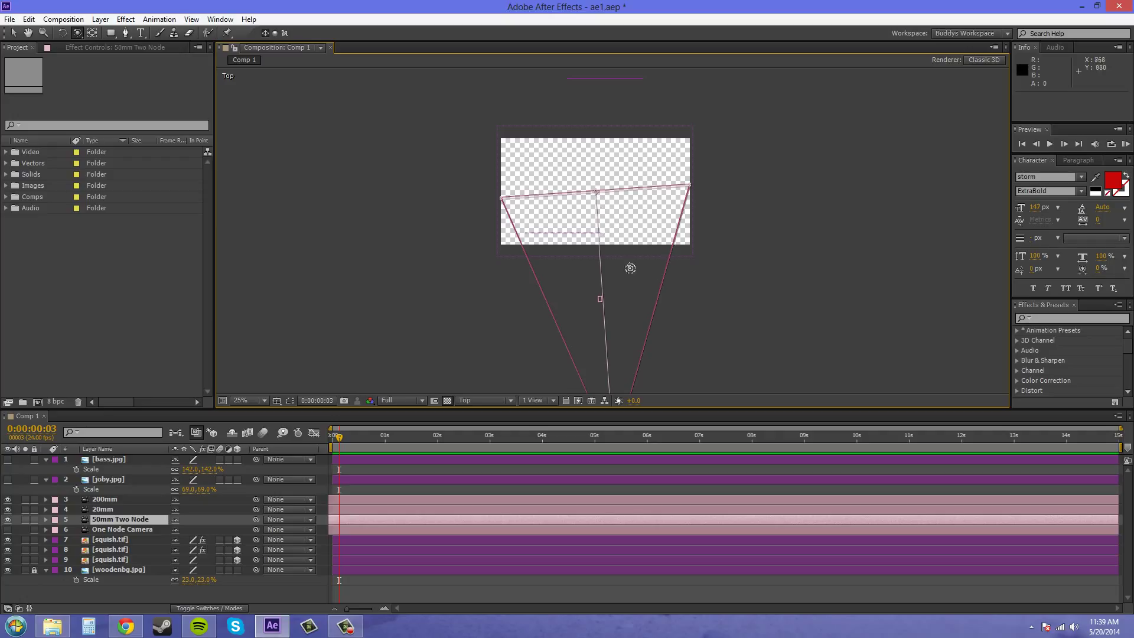
{"action": "left_click_drag", "start_coordinate": [741, 346], "coordinate": [712, 228]}
{"action": "key", "text": "comma"}
With the Selection tool, drag the 200mm camera toward the comp until Z reaches -1799.1
{"action": "left_click", "coordinate": [14, 33]}
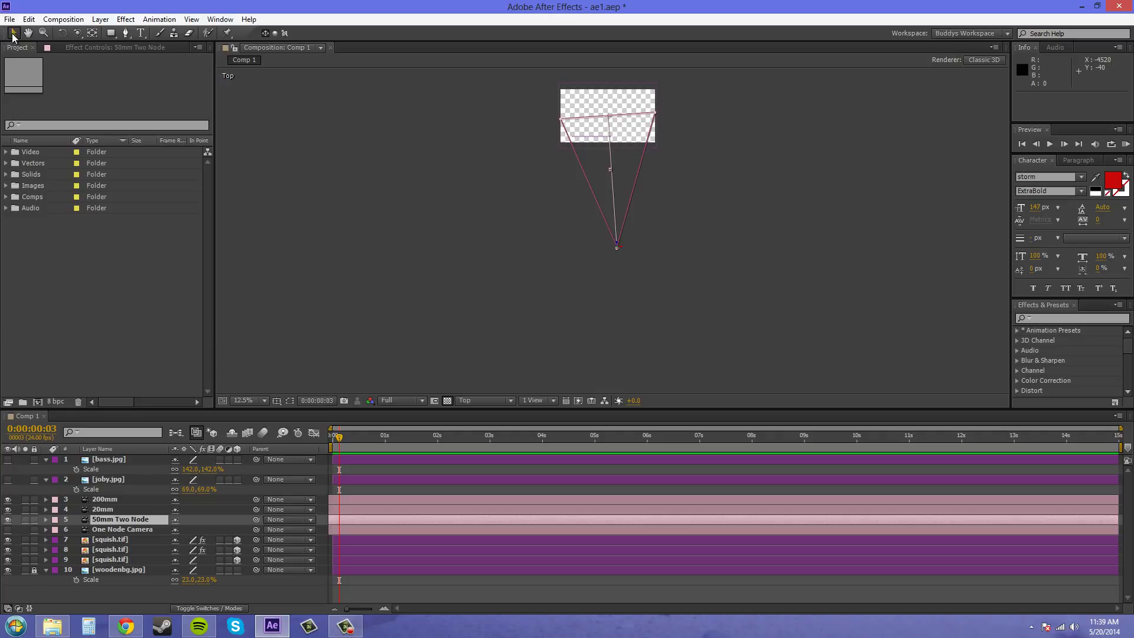
{"action": "left_click", "coordinate": [110, 499]}
{"action": "left_click_drag", "start_coordinate": [595, 362], "coordinate": [618, 252]}
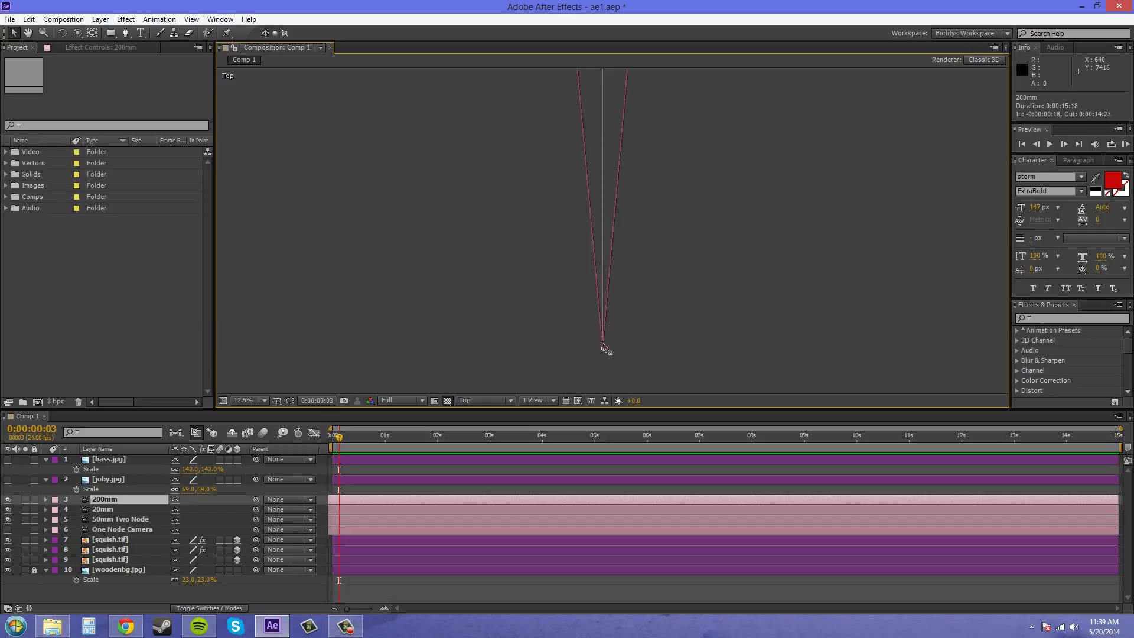
{"action": "left_click_drag", "start_coordinate": [602, 344], "coordinate": [616, 305]}
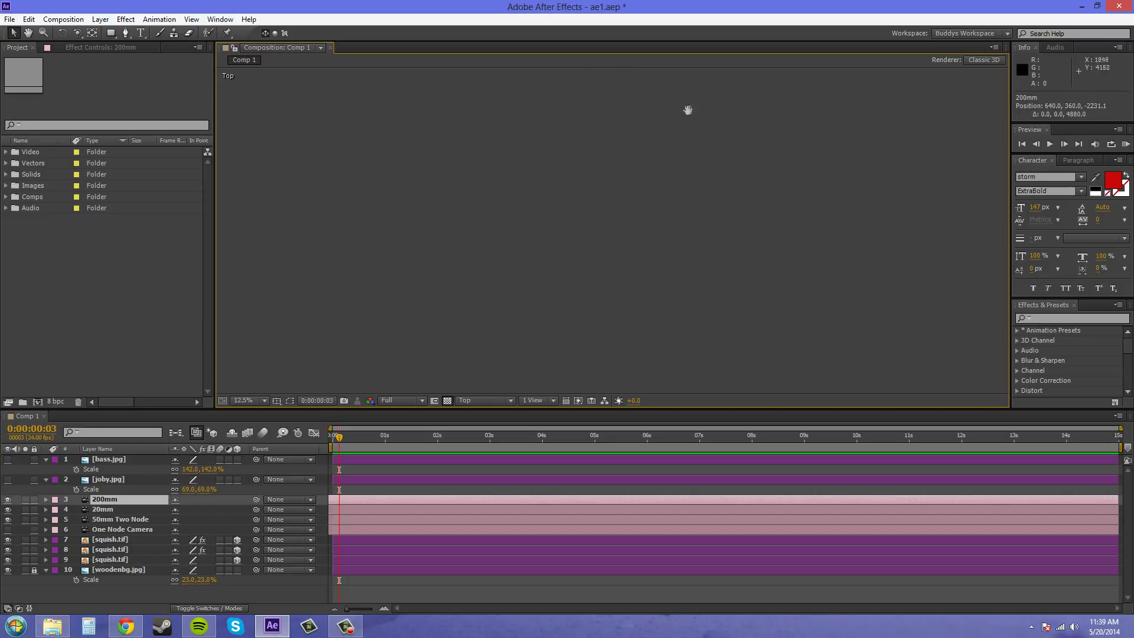
{"action": "left_click_drag", "start_coordinate": [688, 110], "coordinate": [652, 326]}
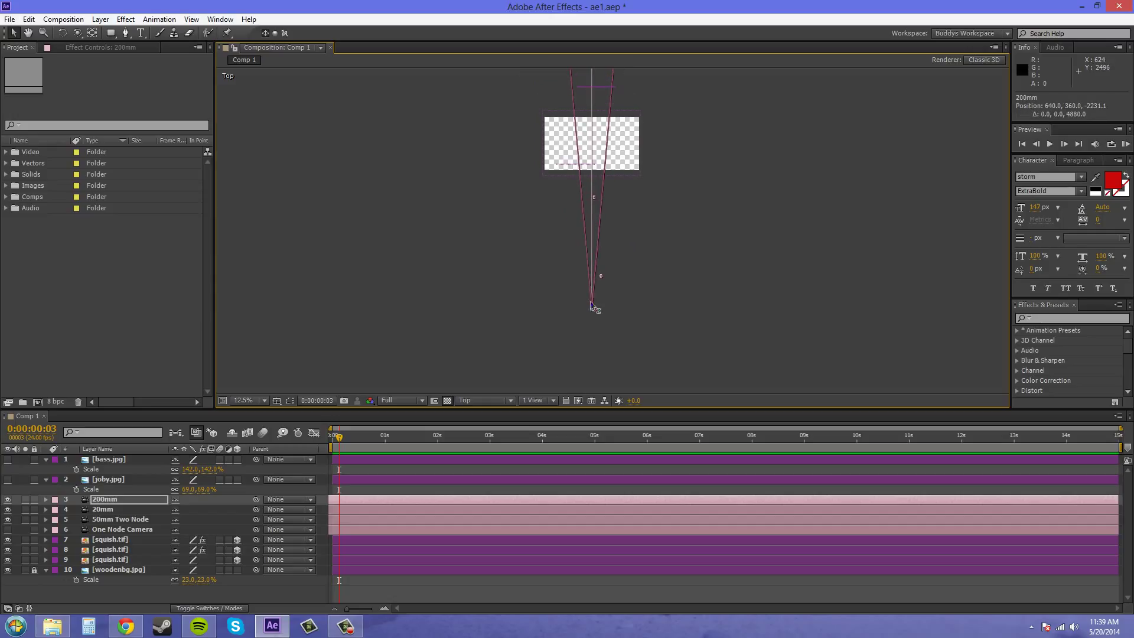
{"action": "left_click_drag", "start_coordinate": [592, 304], "coordinate": [597, 275]}
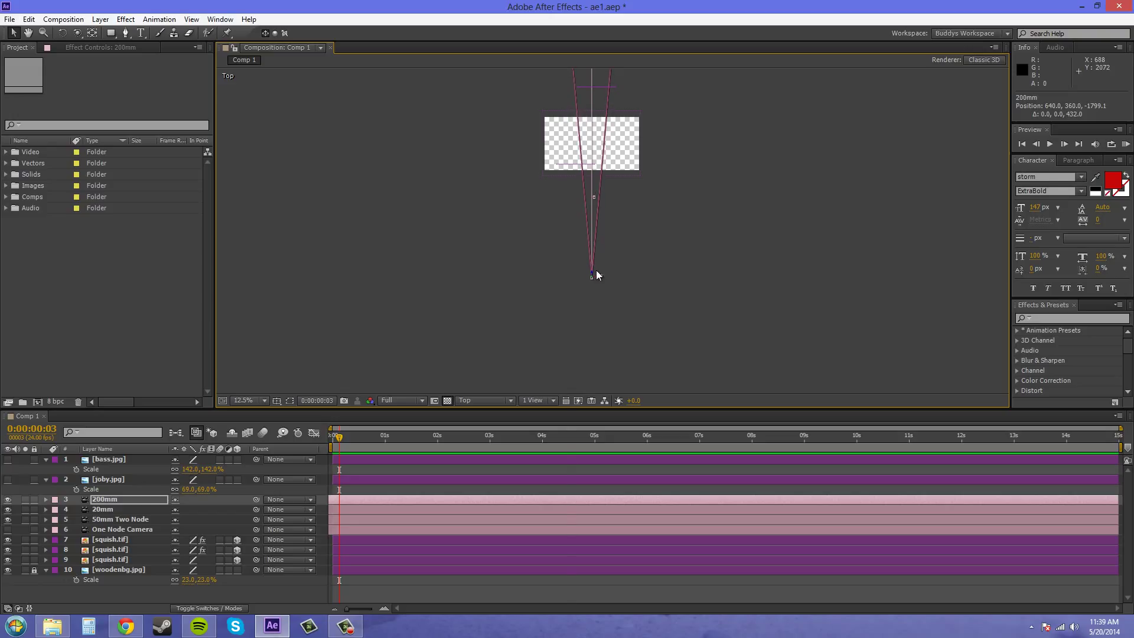
View the comp through the 200mm camera at 50% zoom, briefly toggling the timeline's blending-mode columns
{"action": "left_click", "coordinate": [471, 401]}
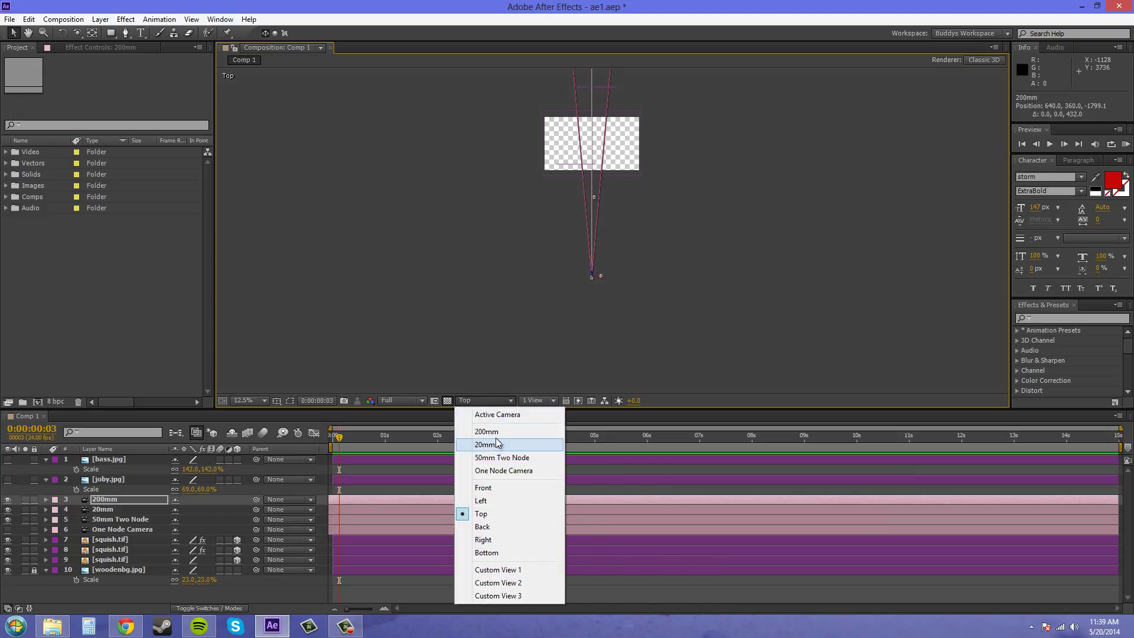
{"action": "left_click", "coordinate": [498, 432]}
{"action": "scroll", "coordinate": [637, 254], "scroll_direction": "up", "scroll_amount": 4}
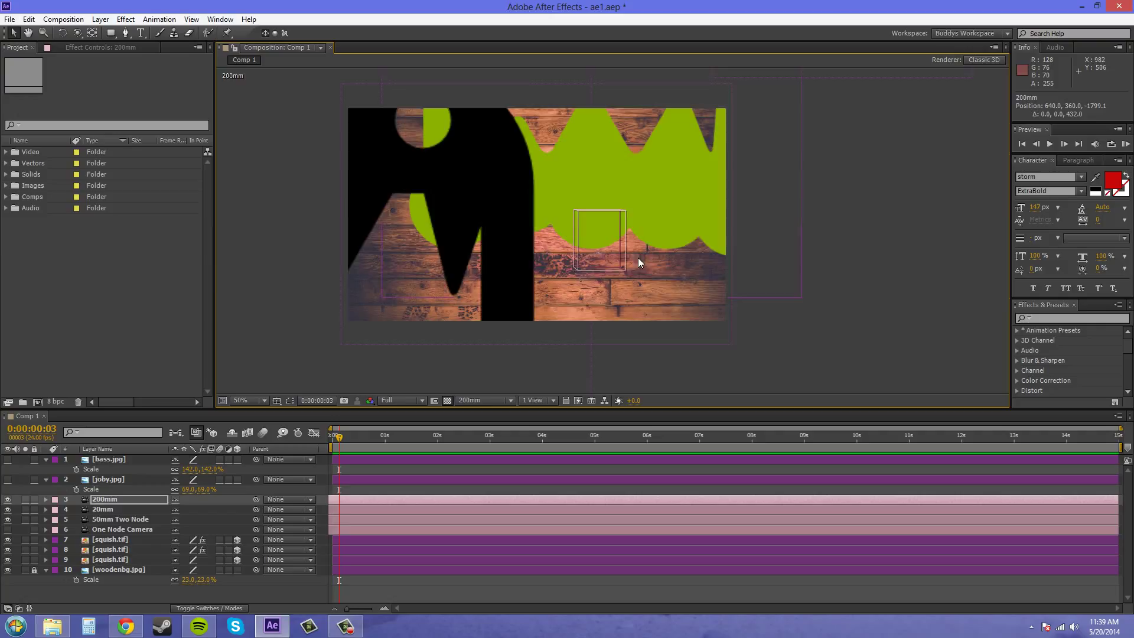
{"action": "scroll", "coordinate": [668, 268], "scroll_direction": "down", "scroll_amount": 2}
{"action": "scroll", "coordinate": [668, 268], "scroll_direction": "up", "scroll_amount": 2}
{"action": "left_click", "coordinate": [235, 608]}
{"action": "left_click", "coordinate": [237, 609]}
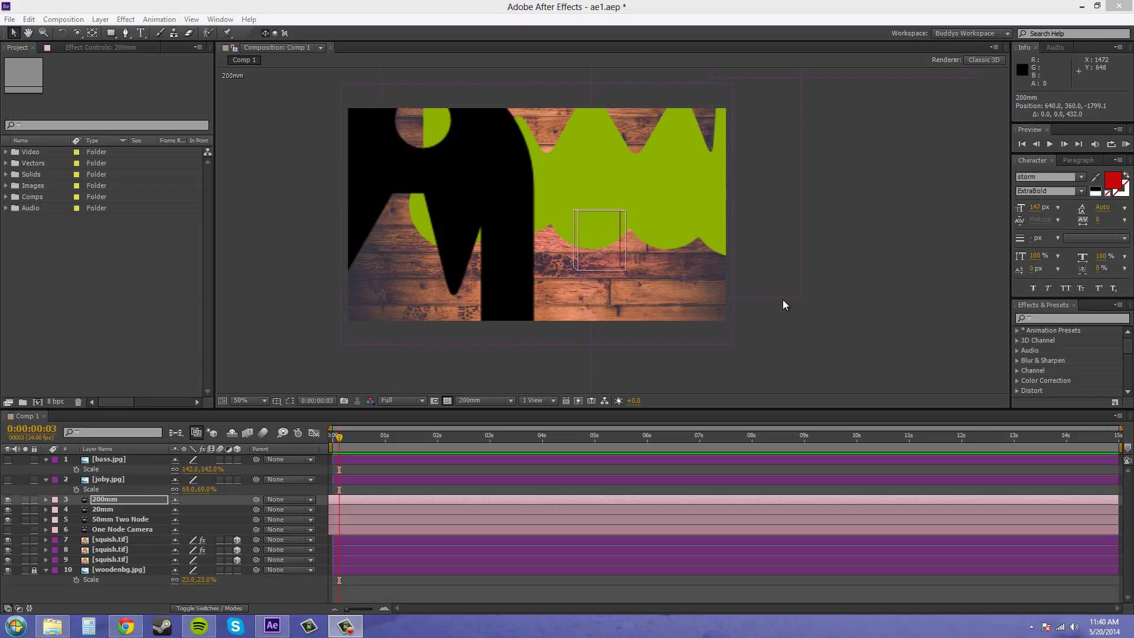
Undo the 200mm camera's last Move Object change
{"action": "left_click", "coordinate": [476, 406]}
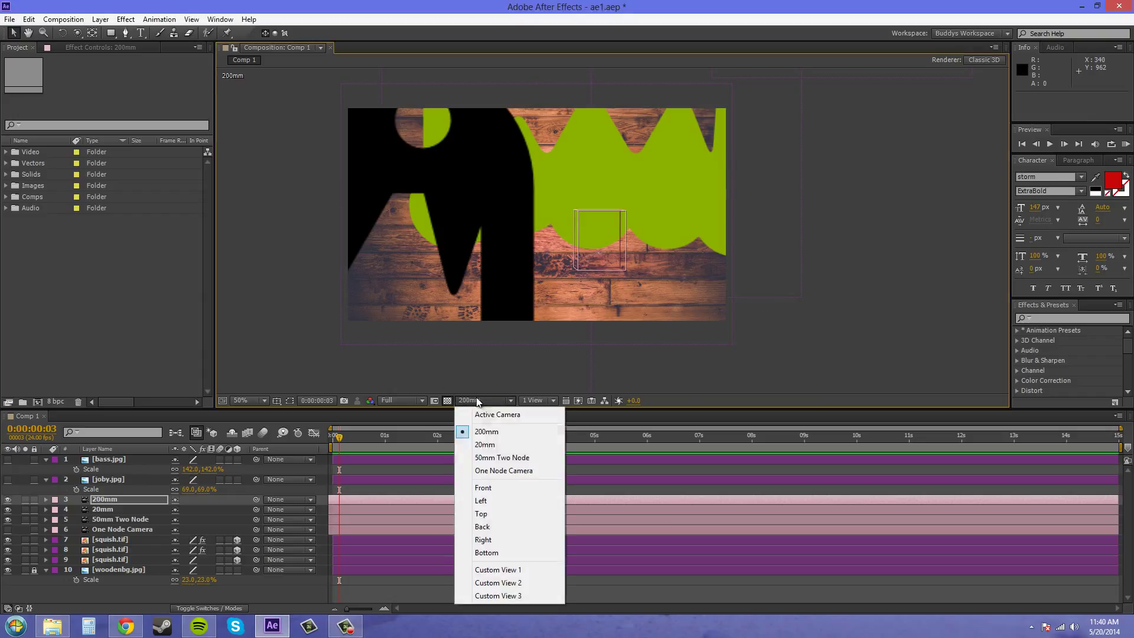
{"action": "left_click", "coordinate": [704, 382]}
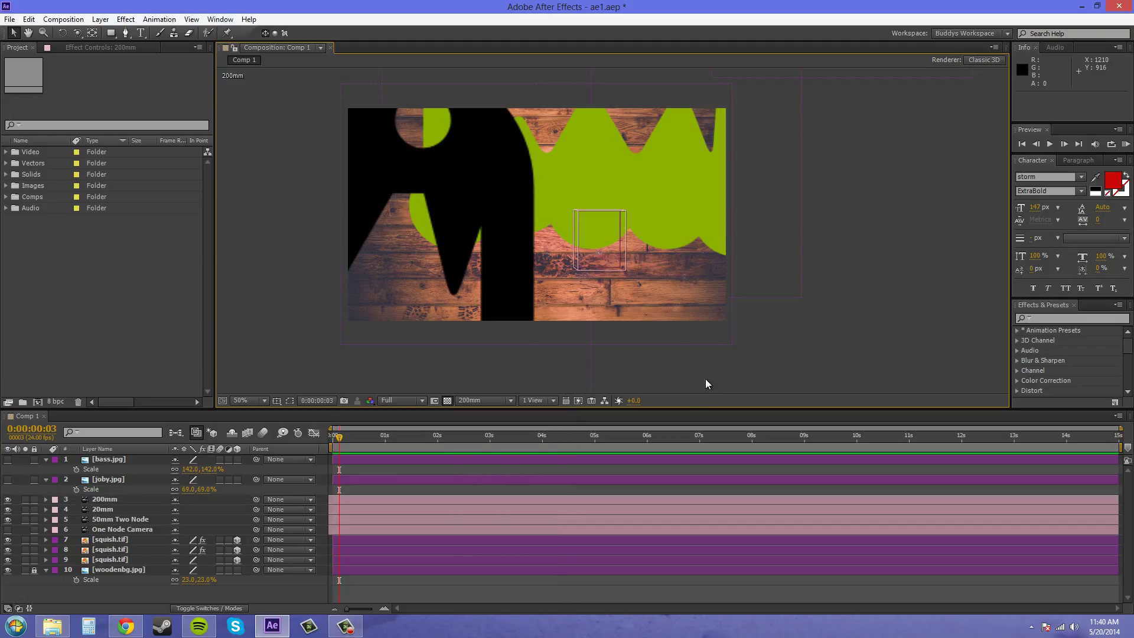
{"action": "key", "text": "ctrl+z"}
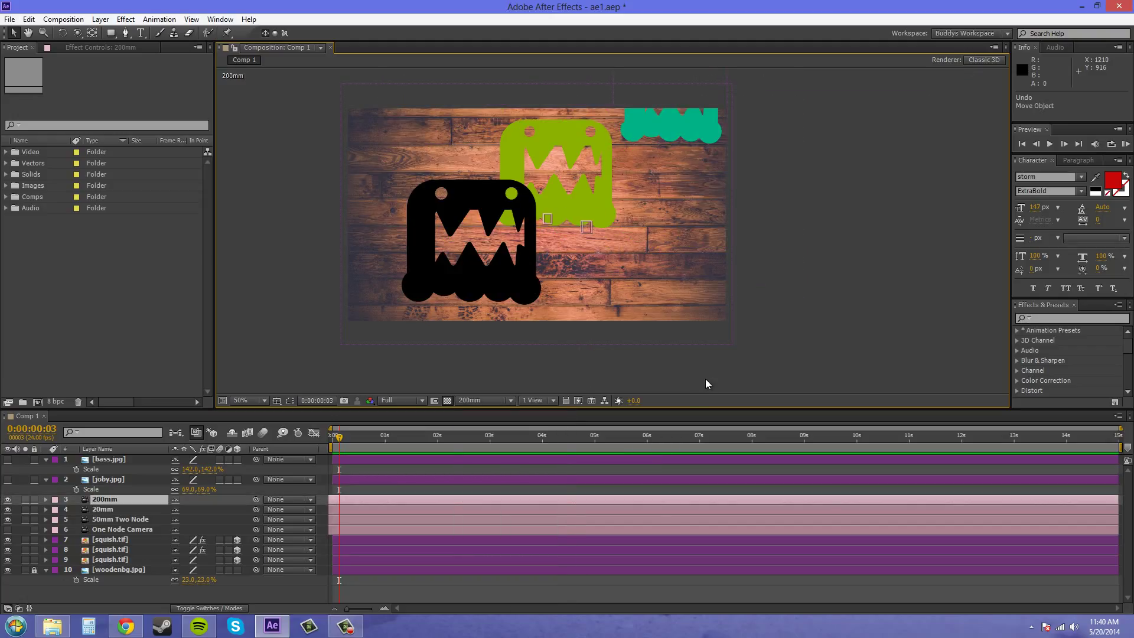
Switch to the Top view at 12.5% zoom, then undo and redo the Adjust Camera change
{"action": "left_click", "coordinate": [487, 400]}
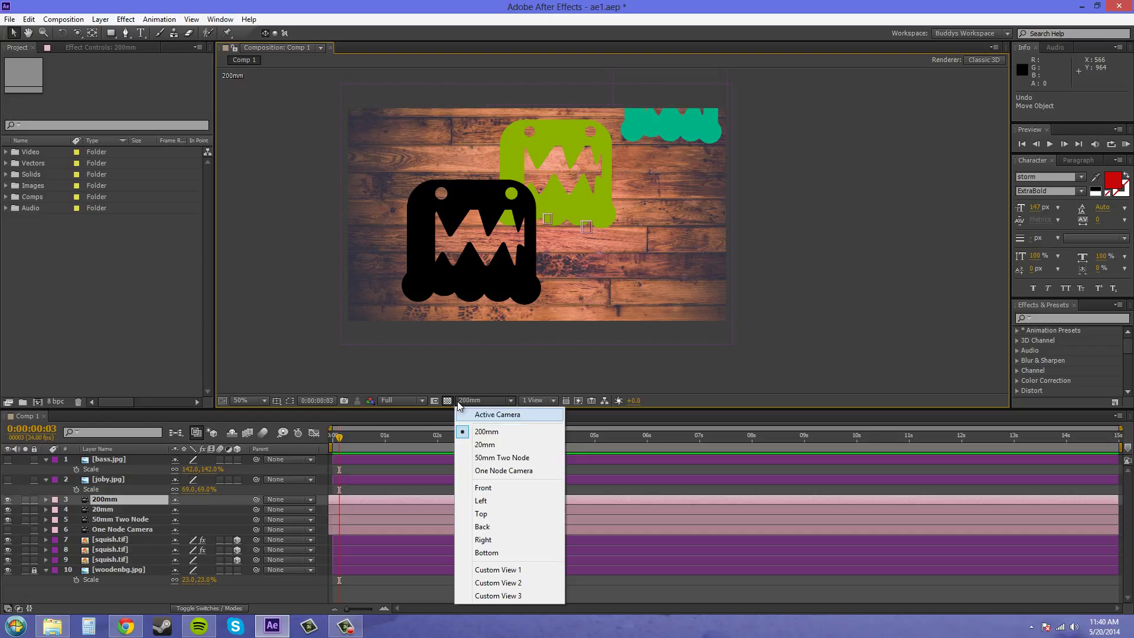
{"action": "left_click", "coordinate": [481, 514]}
{"action": "scroll", "coordinate": [597, 316], "scroll_direction": "down", "scroll_amount": 7}
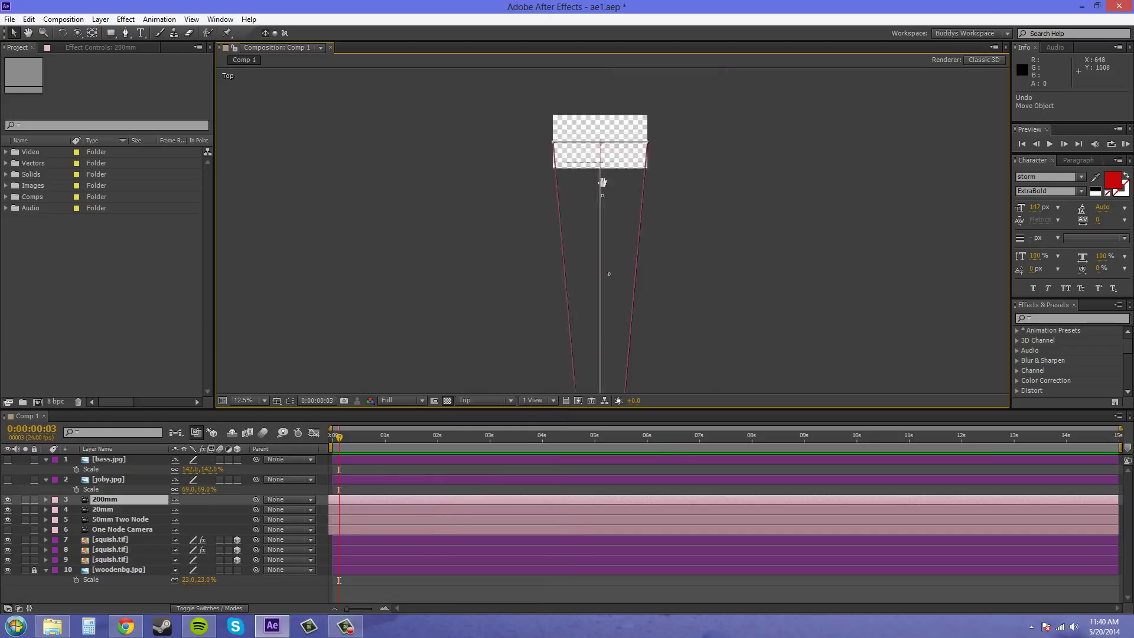
{"action": "scroll", "coordinate": [669, 320], "scroll_direction": "up", "scroll_amount": 2}
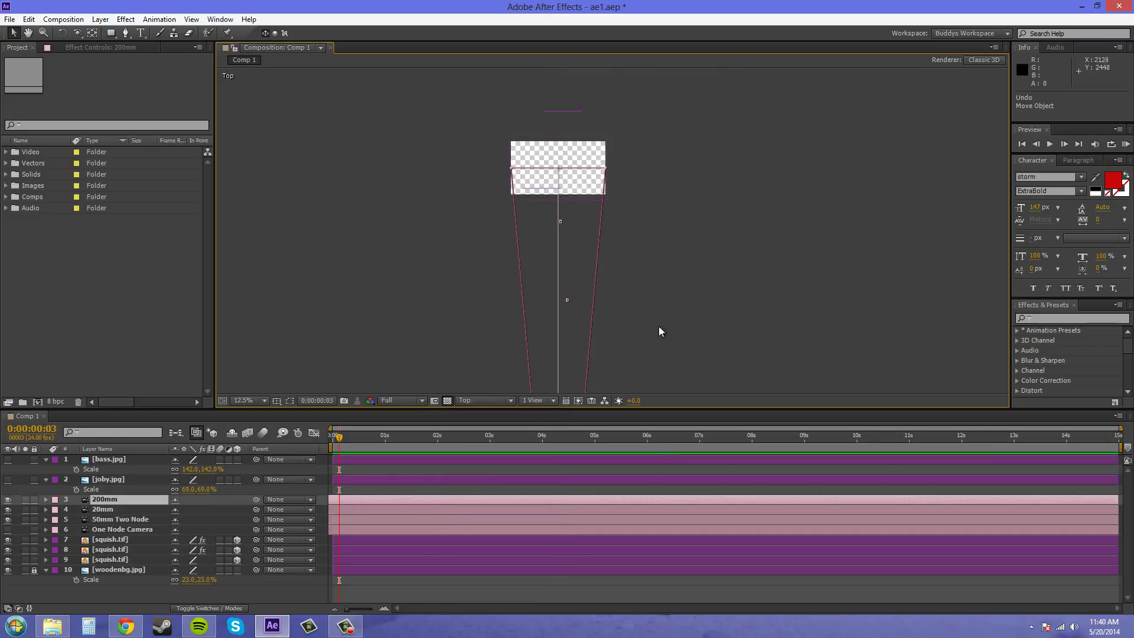
{"action": "key", "text": "ctrl+z"}
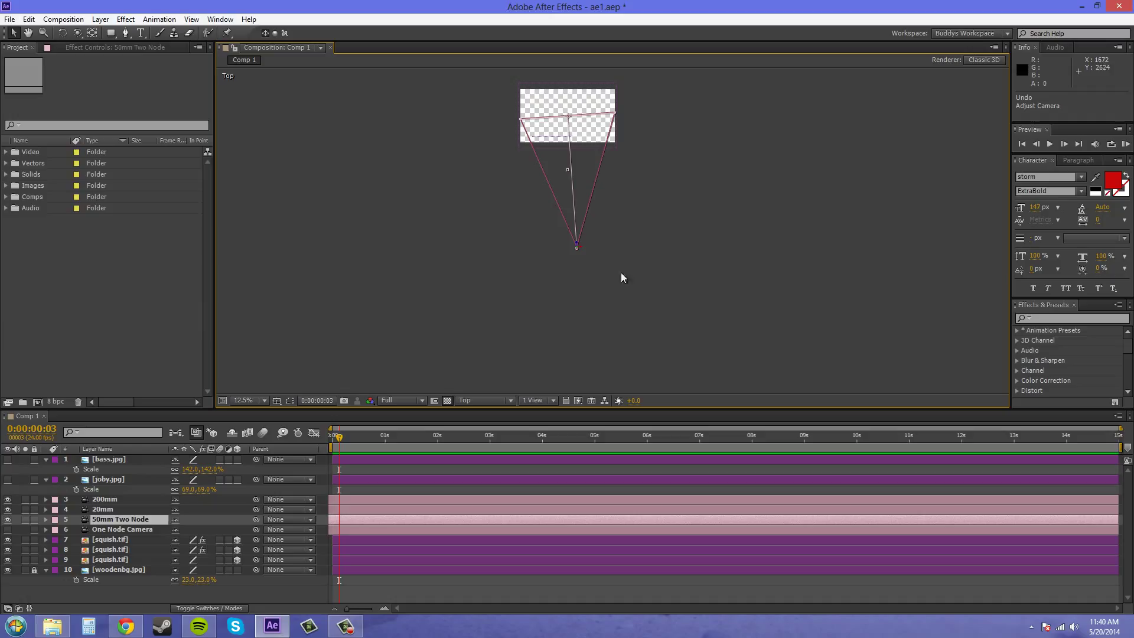
{"action": "left_click", "coordinate": [29, 19]}
{"action": "left_click", "coordinate": [59, 46]}
Set the viewer to Active Camera and select the 20mm camera layer
{"action": "left_click", "coordinate": [455, 403]}
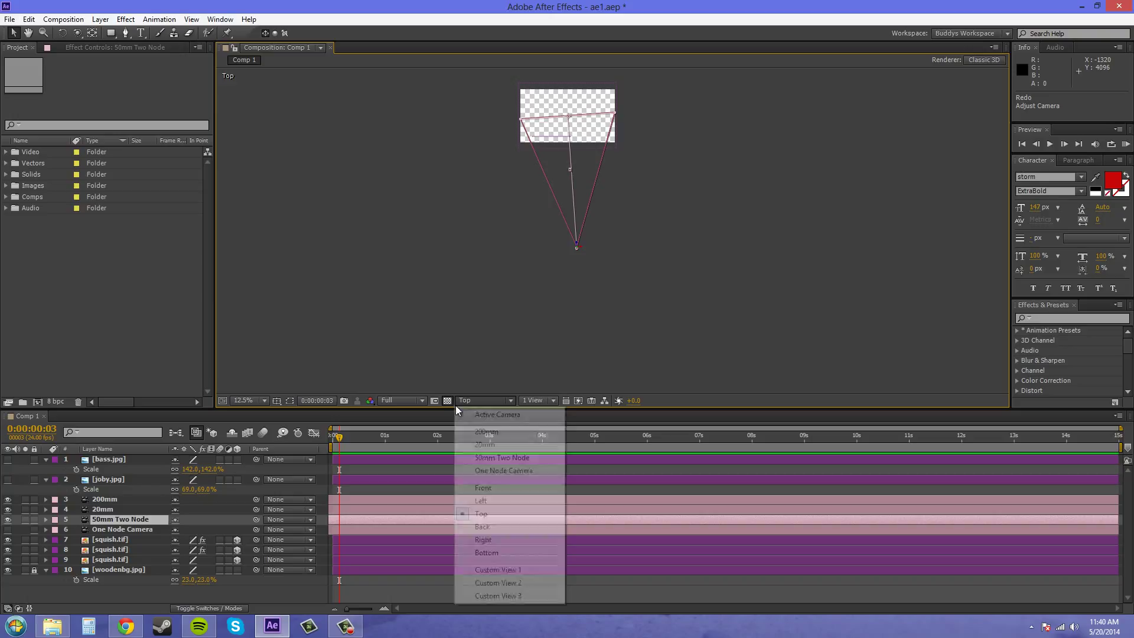
{"action": "left_click", "coordinate": [485, 420]}
{"action": "left_click", "coordinate": [102, 509]}
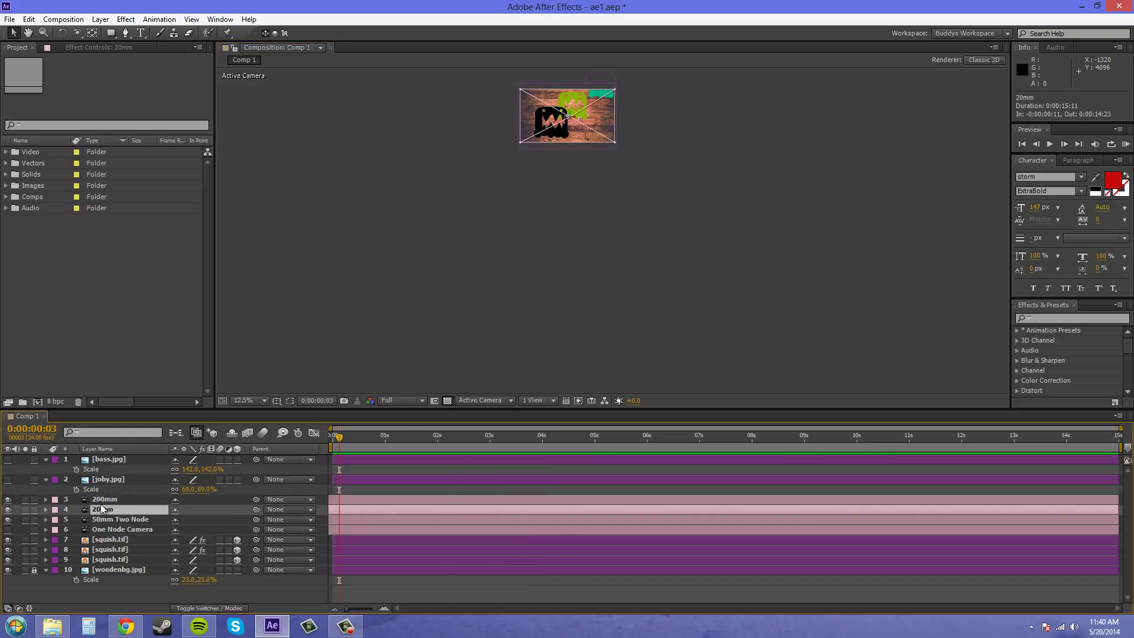
{"action": "scroll", "coordinate": [452, 195], "scroll_direction": "up", "scroll_amount": 3}
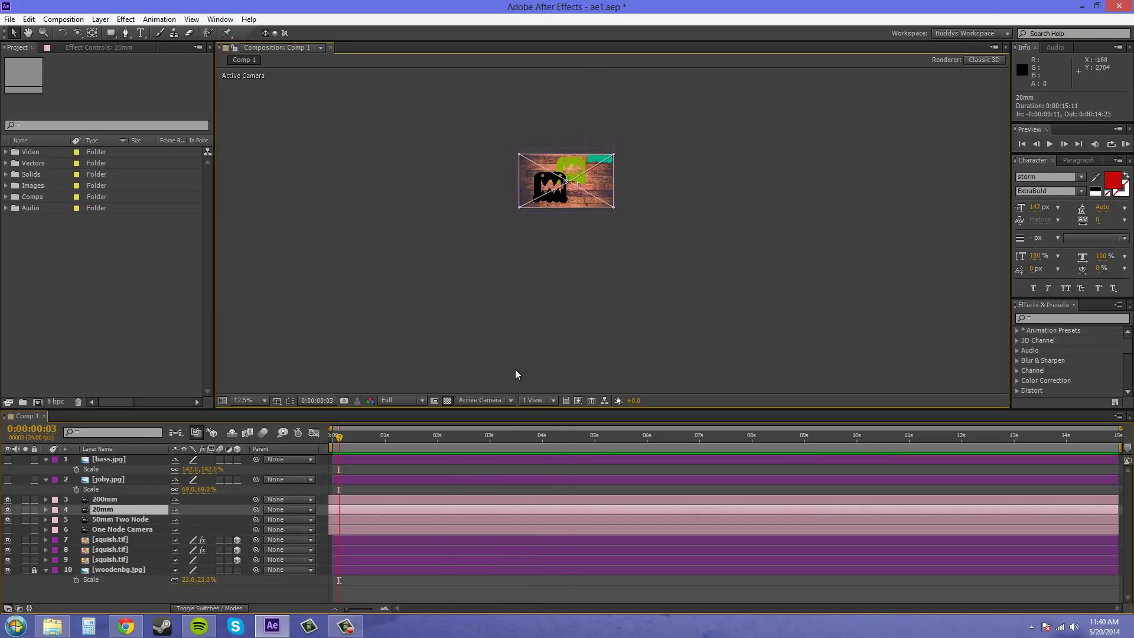
View through the 20mm camera and dolly it forward with Track Z to 678.0, 375.2, -869.4
{"action": "left_click", "coordinate": [499, 401]}
{"action": "left_click", "coordinate": [499, 447]}
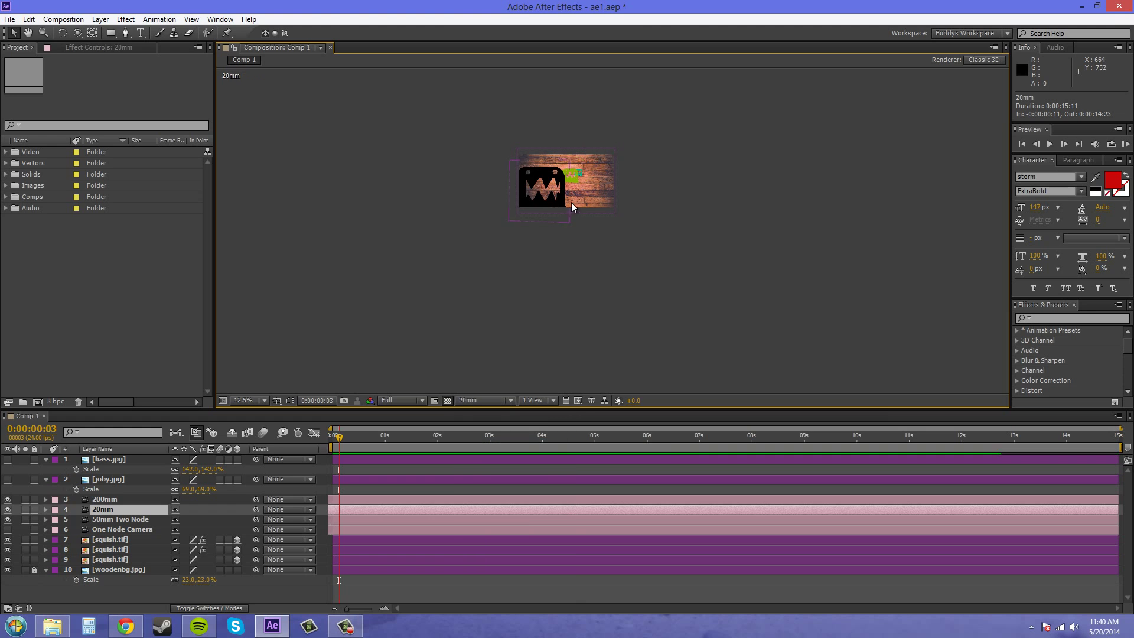
{"action": "scroll", "coordinate": [580, 263], "scroll_direction": "up", "scroll_amount": 1}
{"action": "scroll", "coordinate": [580, 263], "scroll_direction": "up", "scroll_amount": 1}
{"action": "left_click_drag", "start_coordinate": [620, 304], "coordinate": [768, 246]}
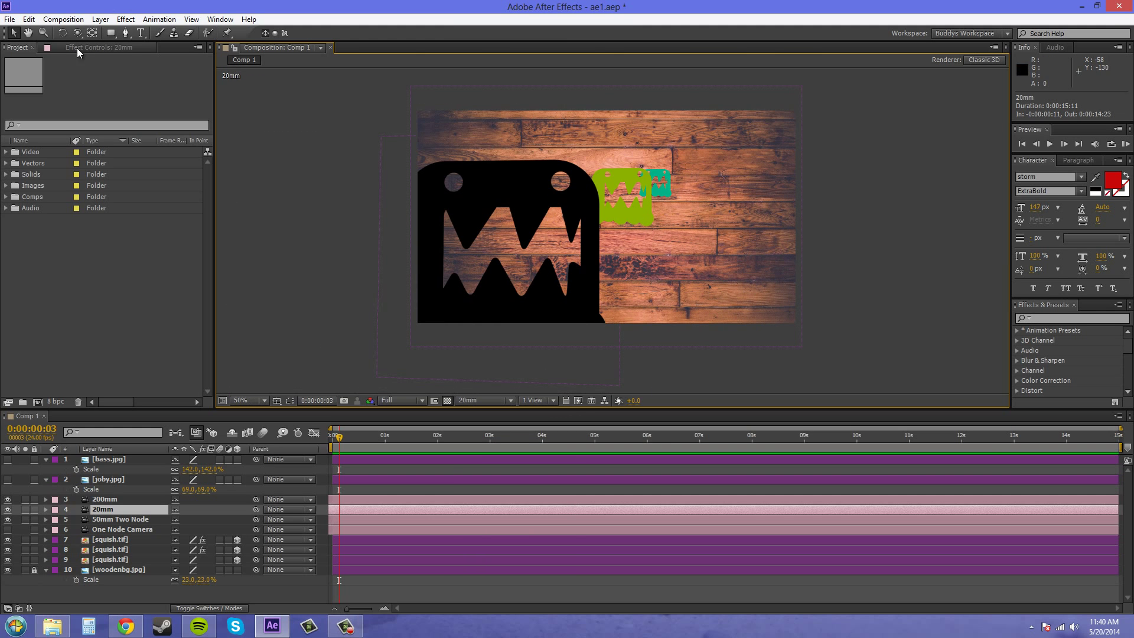
{"action": "left_click_drag", "start_coordinate": [78, 37], "coordinate": [115, 72]}
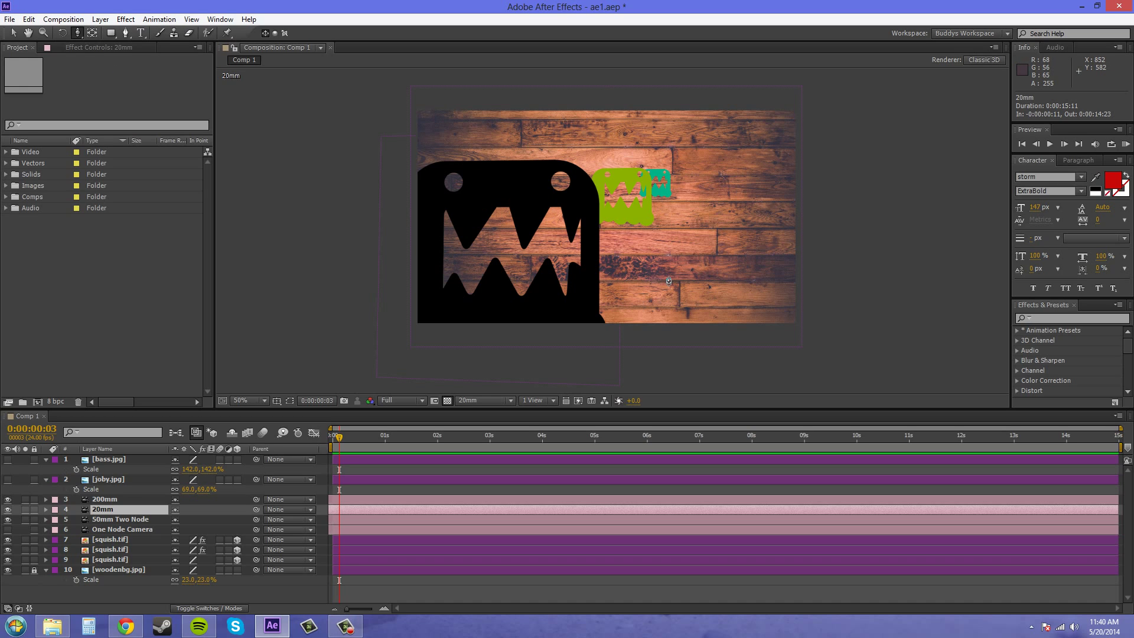
{"action": "left_click_drag", "start_coordinate": [662, 274], "coordinate": [634, 275]}
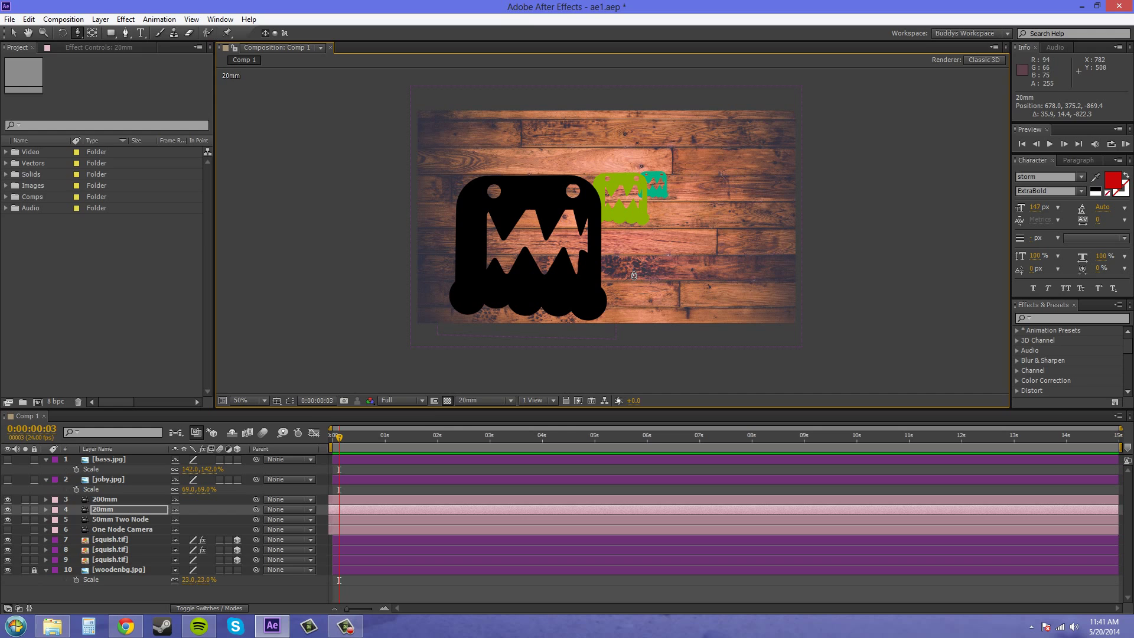
Select the 200mm camera layer and view the scene through the 200mm camera
{"action": "left_click", "coordinate": [91, 503]}
{"action": "left_click", "coordinate": [499, 402]}
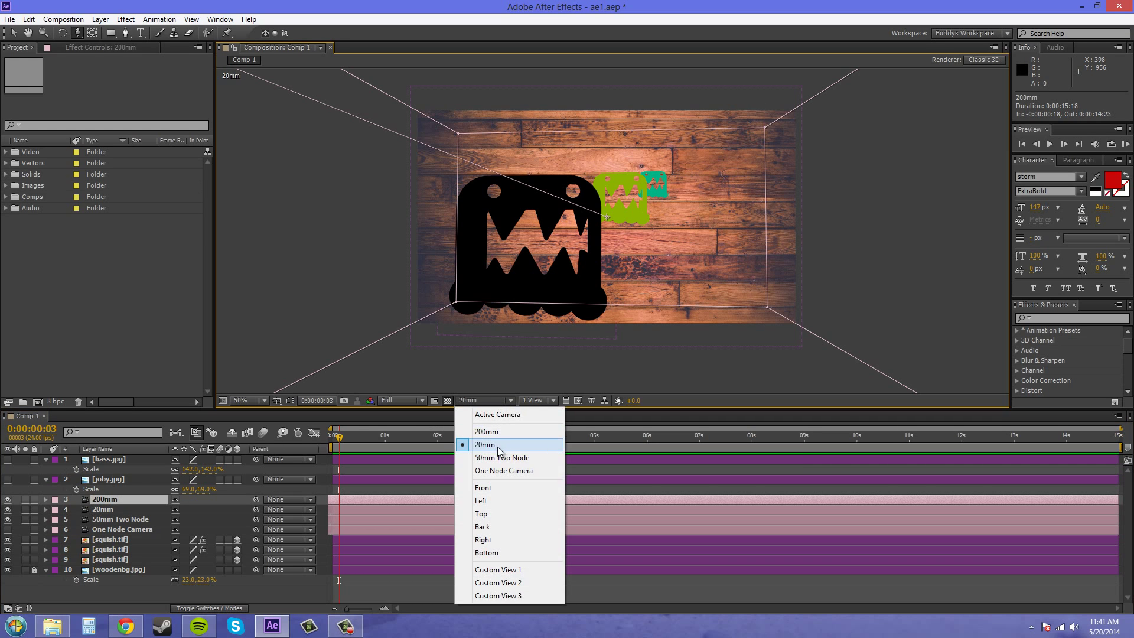
{"action": "left_click", "coordinate": [505, 436]}
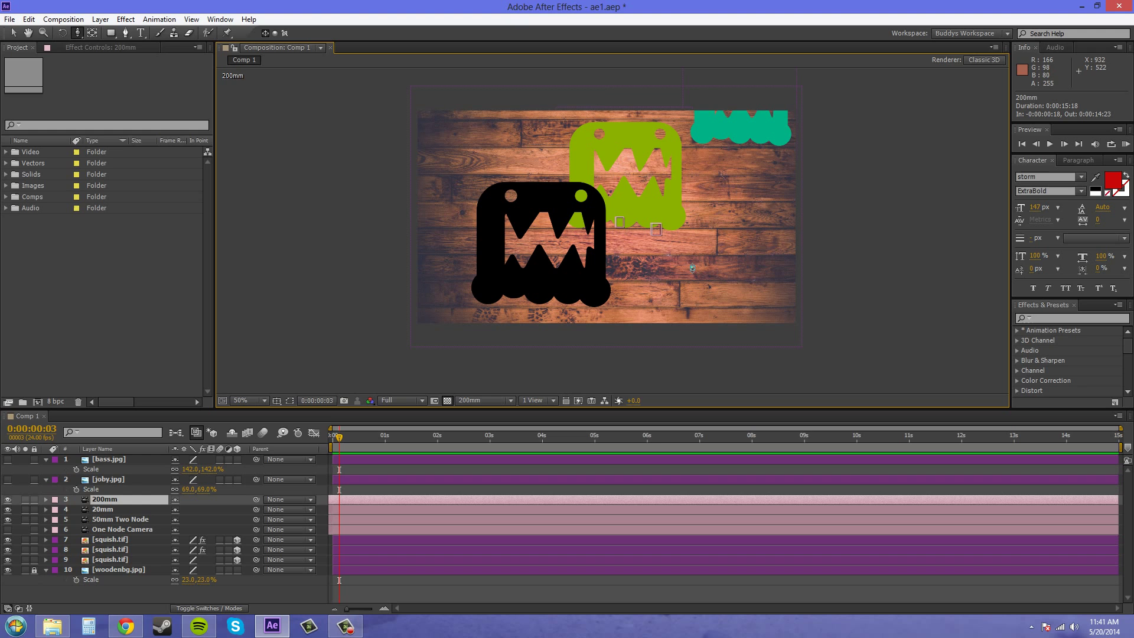
Dolly the 200mm camera to Z -8627.7 so the three monsters appear at a comparable size
{"action": "left_click_drag", "start_coordinate": [680, 277], "coordinate": [685, 238]}
{"action": "left_click_drag", "start_coordinate": [678, 304], "coordinate": [679, 96]}
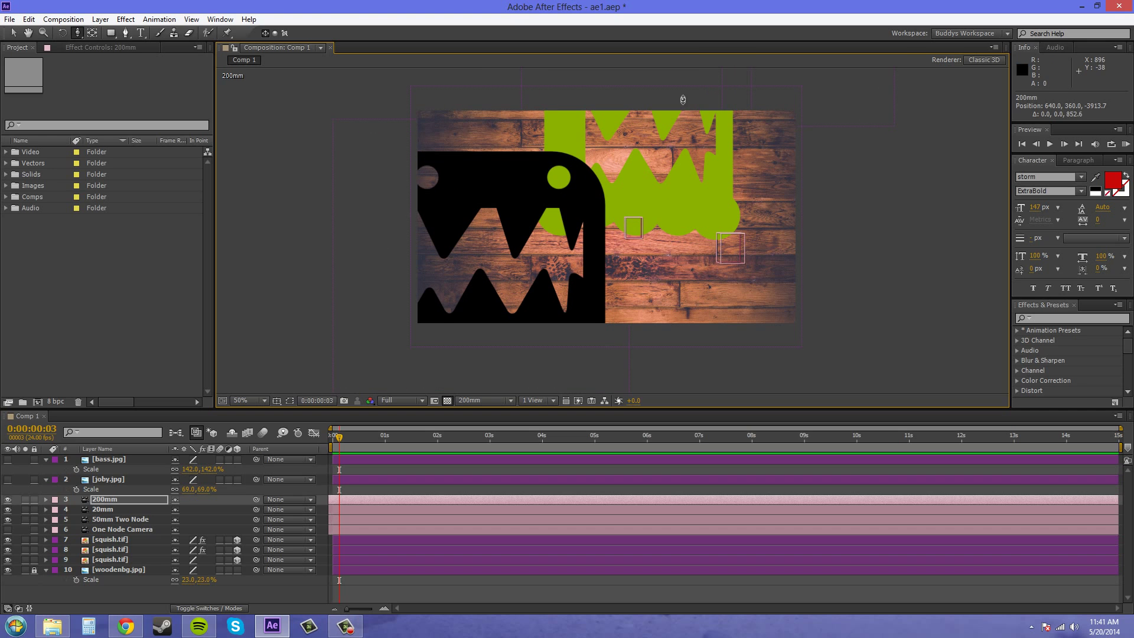
{"action": "left_click_drag", "start_coordinate": [659, 304], "coordinate": [664, 201]}
{"action": "left_click_drag", "start_coordinate": [672, 328], "coordinate": [675, 301]}
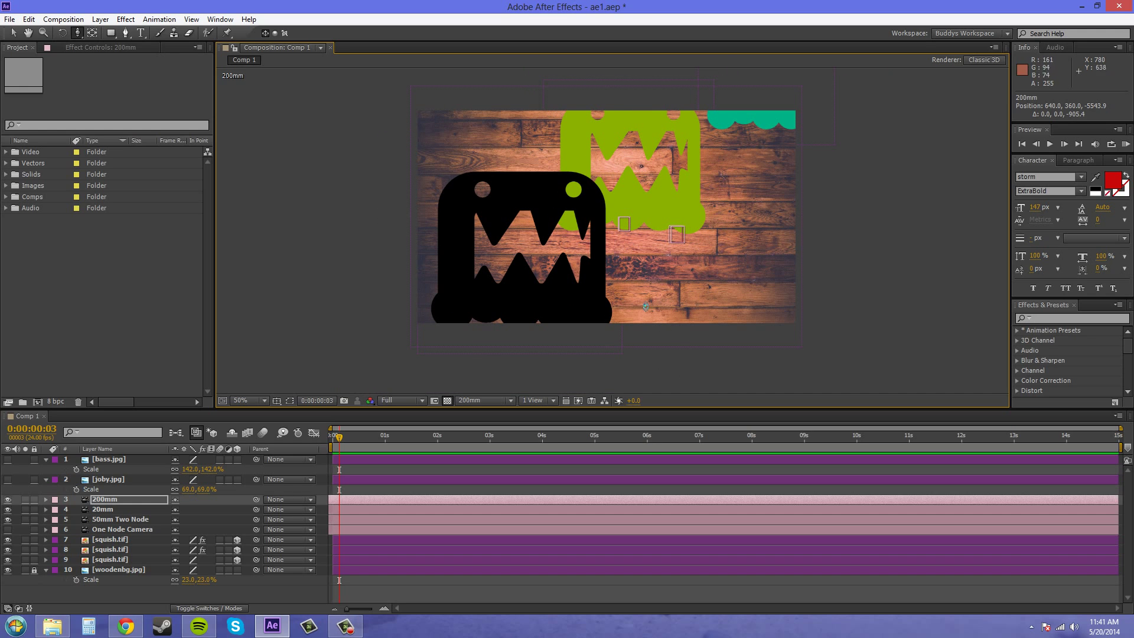
{"action": "left_click_drag", "start_coordinate": [655, 327], "coordinate": [628, 342]}
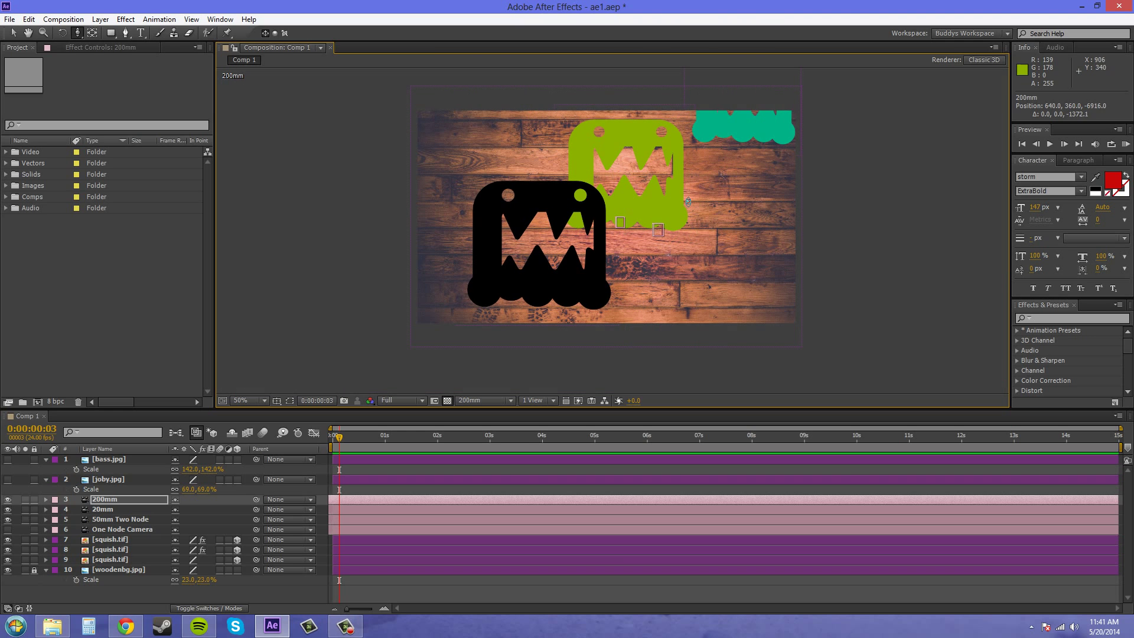
{"action": "left_click_drag", "start_coordinate": [687, 266], "coordinate": [676, 214]}
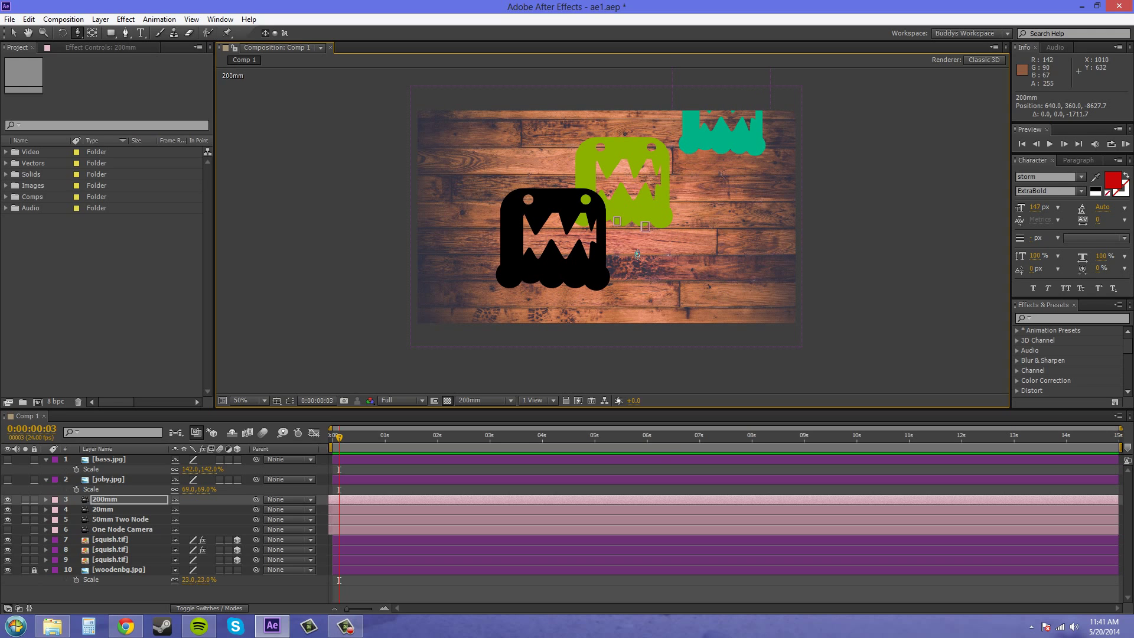
Return to the Selection Tool and switch away to another application
{"action": "left_click", "coordinate": [13, 33]}
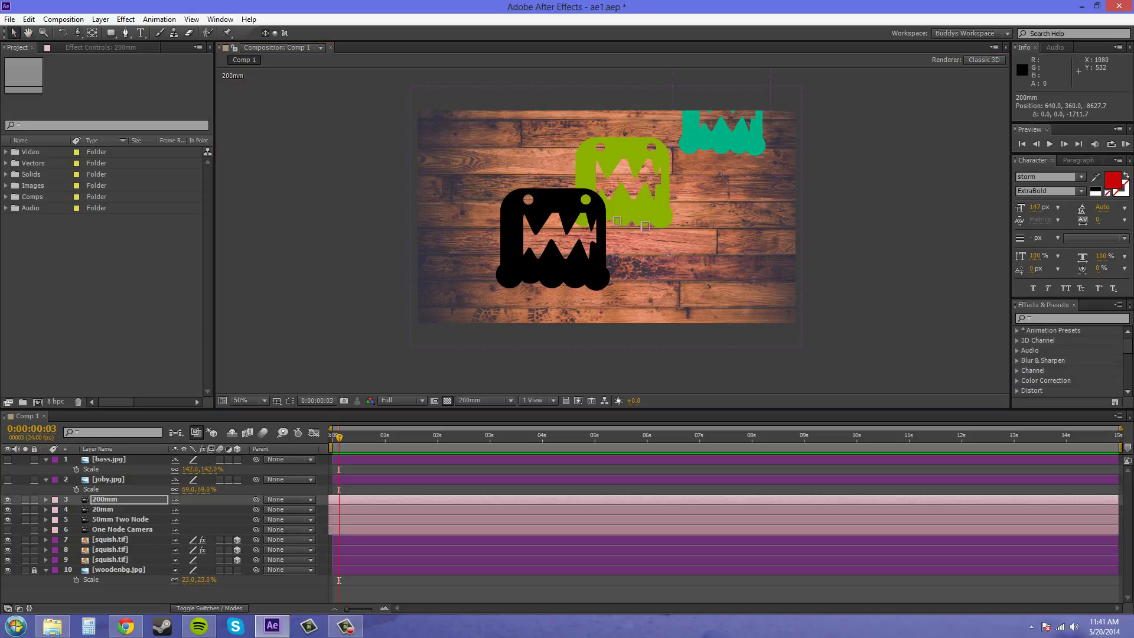
{"action": "key", "text": "alt+Tab"}
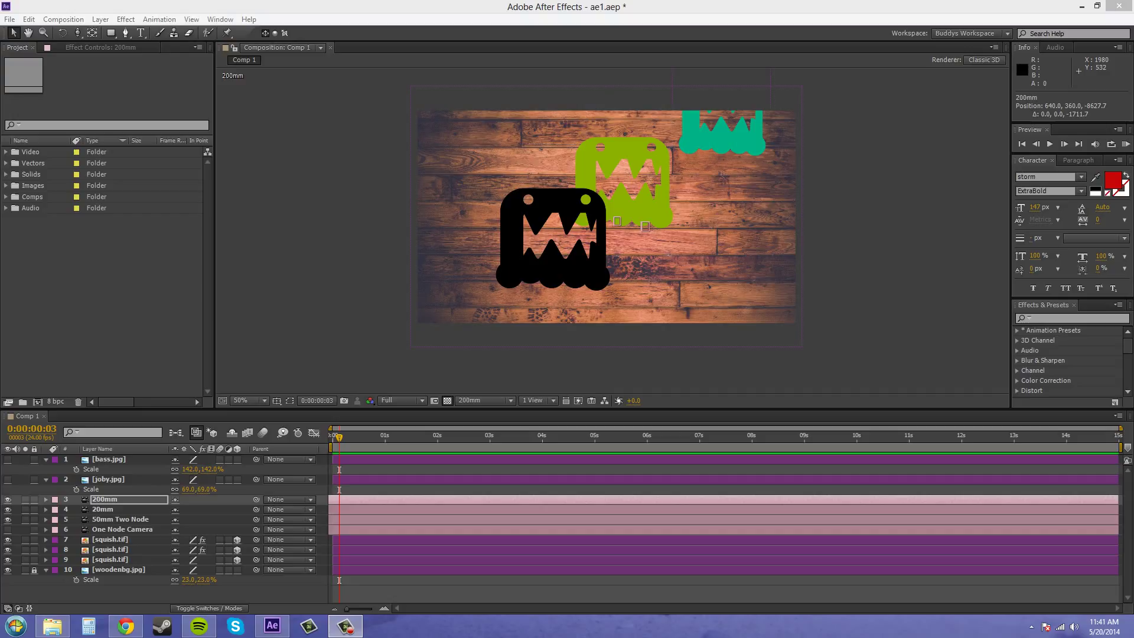